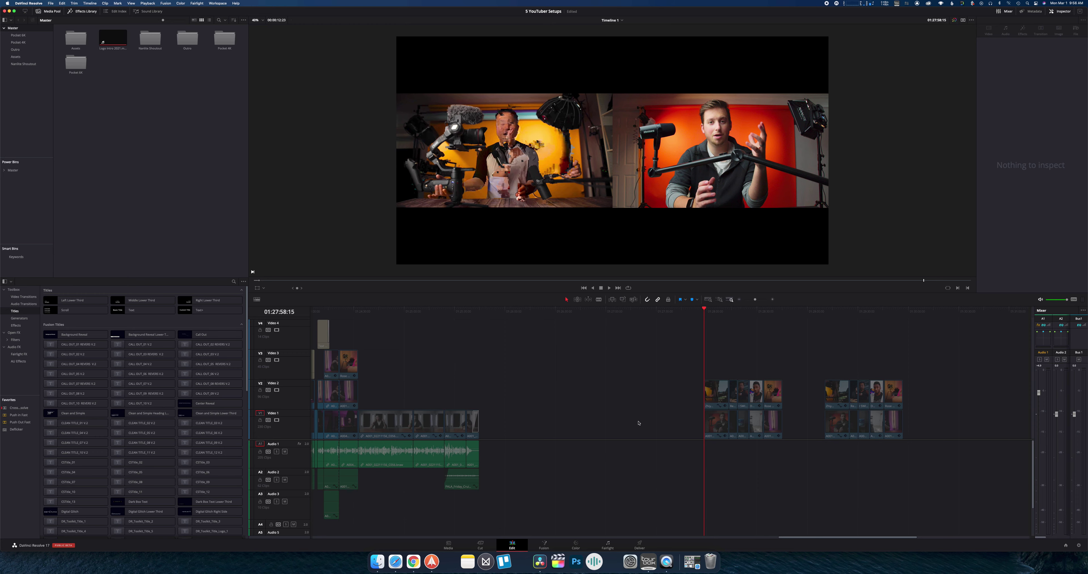
Zoom the timeline out to the whole edit and scrub through its clips from the start.
key(shift+z)
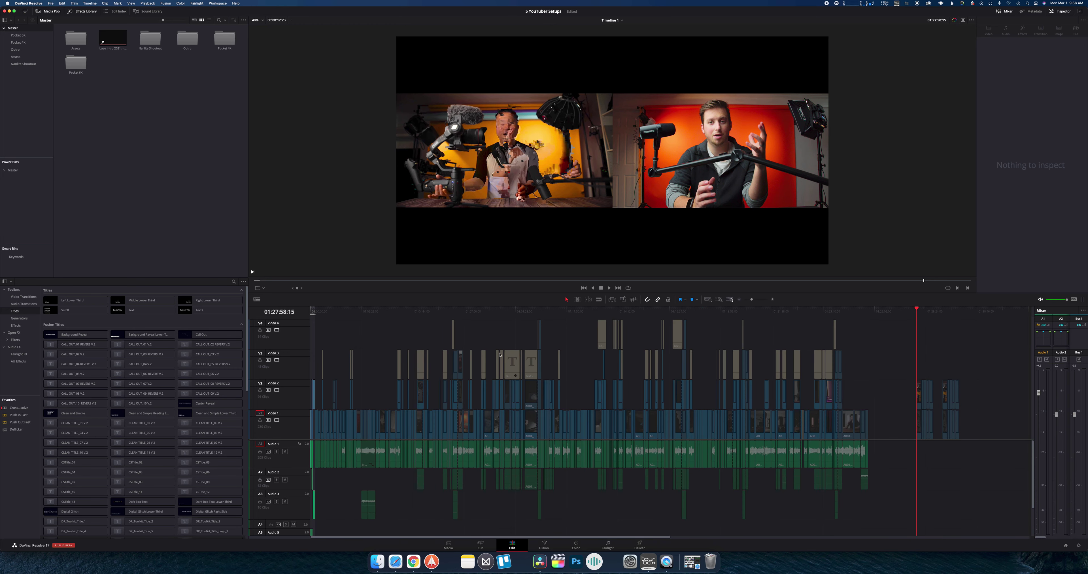
key(super+a)
key(Home)
drag(412, 310, 476, 310)
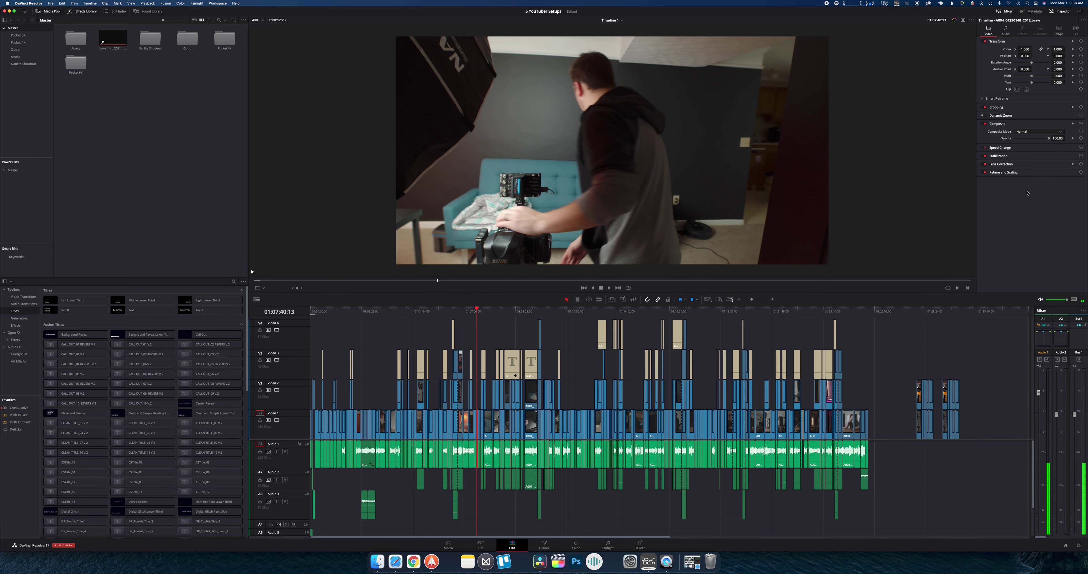
Jump to the end of the edit, zoom in, and scrub through the side-by-side comparison clips.
drag(891, 310, 917, 311)
key(super+equal)
key(super+equal)
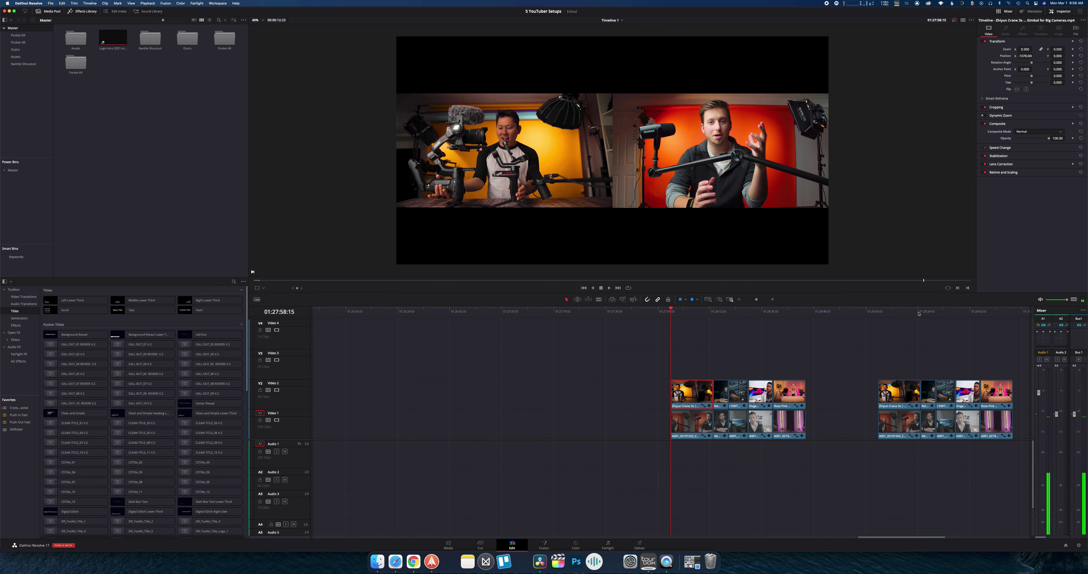
scroll(802, 353, right, 2)
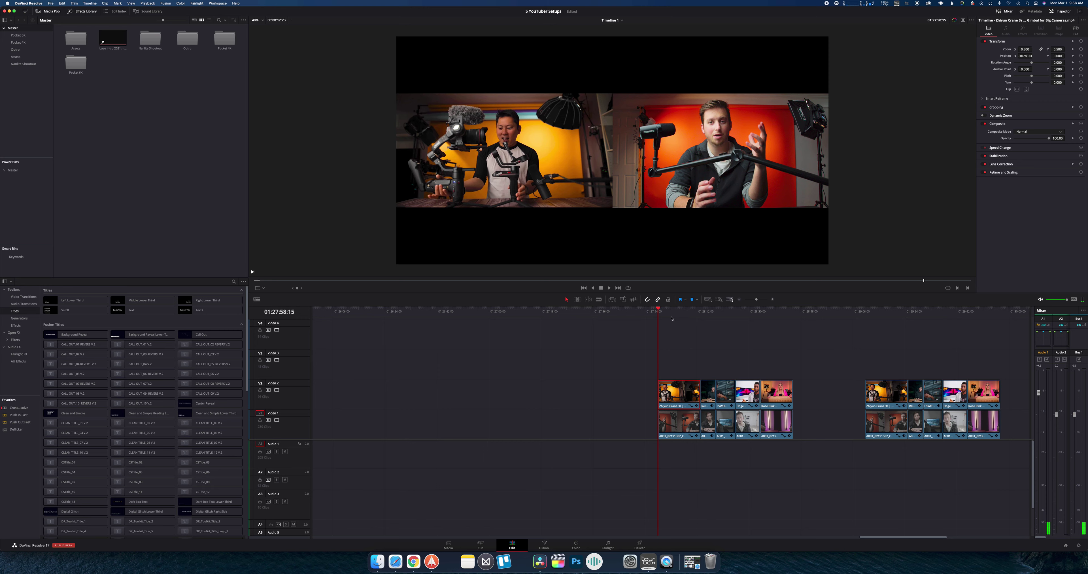
click(674, 312)
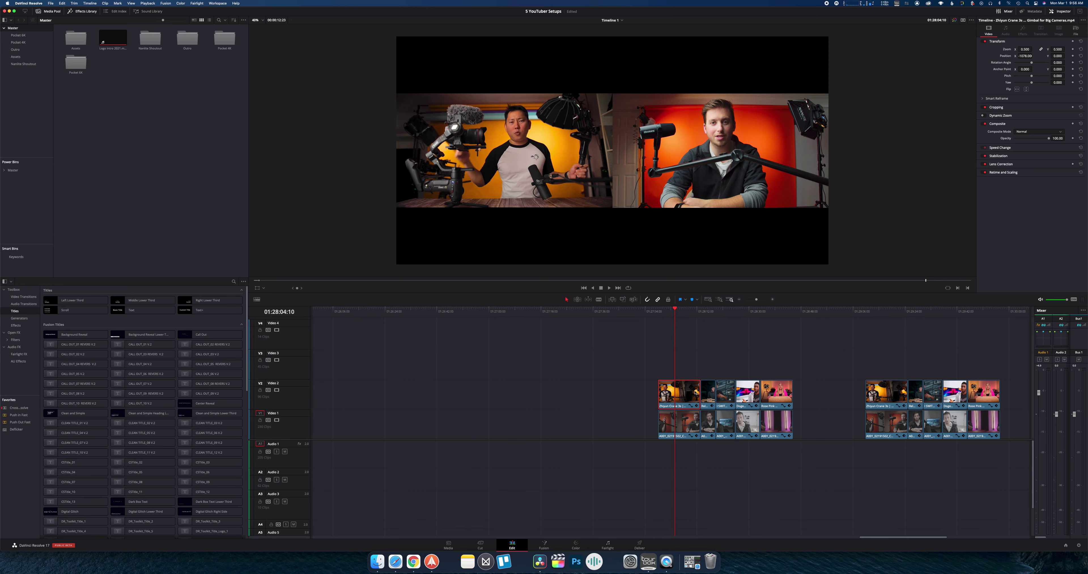
drag(705, 316, 777, 311)
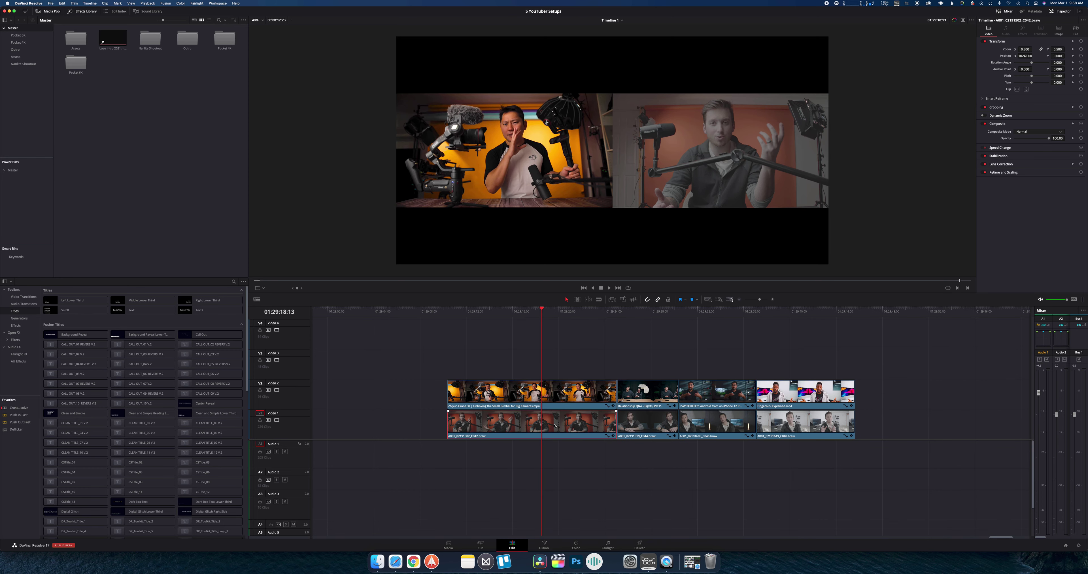
Switch to grading the clip, add serial nodes after node 01, and select node 02.
click(577, 545)
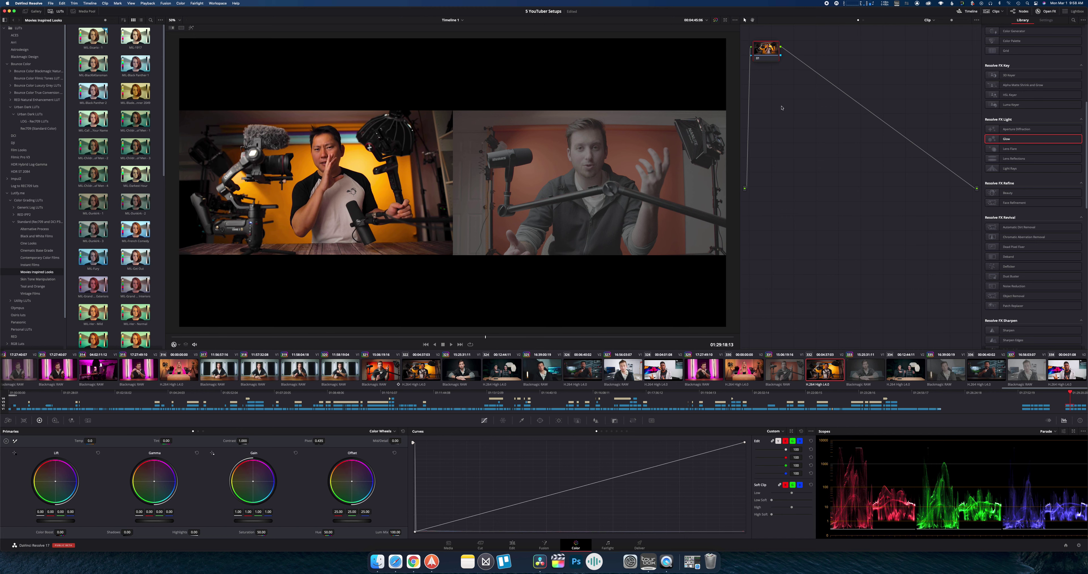
key(alt+s)
key(alt+s)
key(alt+s)
key(alt+s)
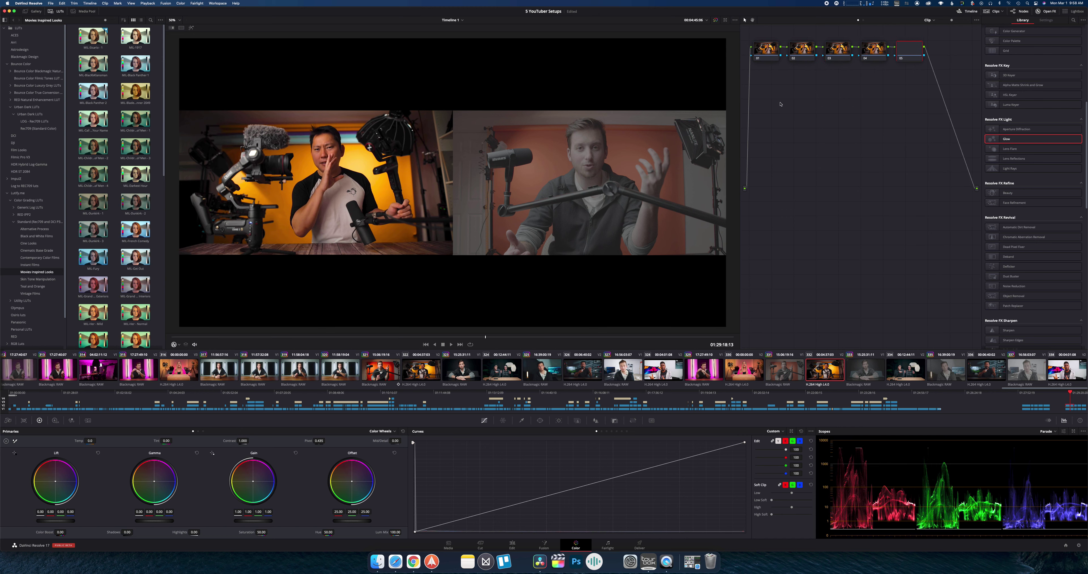
click(809, 49)
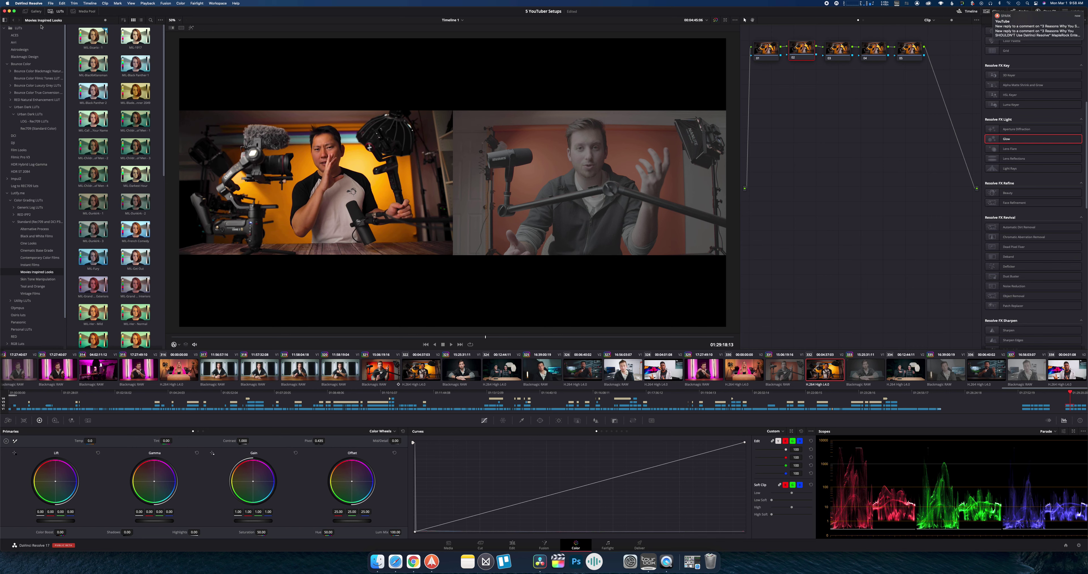
Try a Blackmagic Design LUT on node 02, undo it, and select comparison clip 331.
click(27, 56)
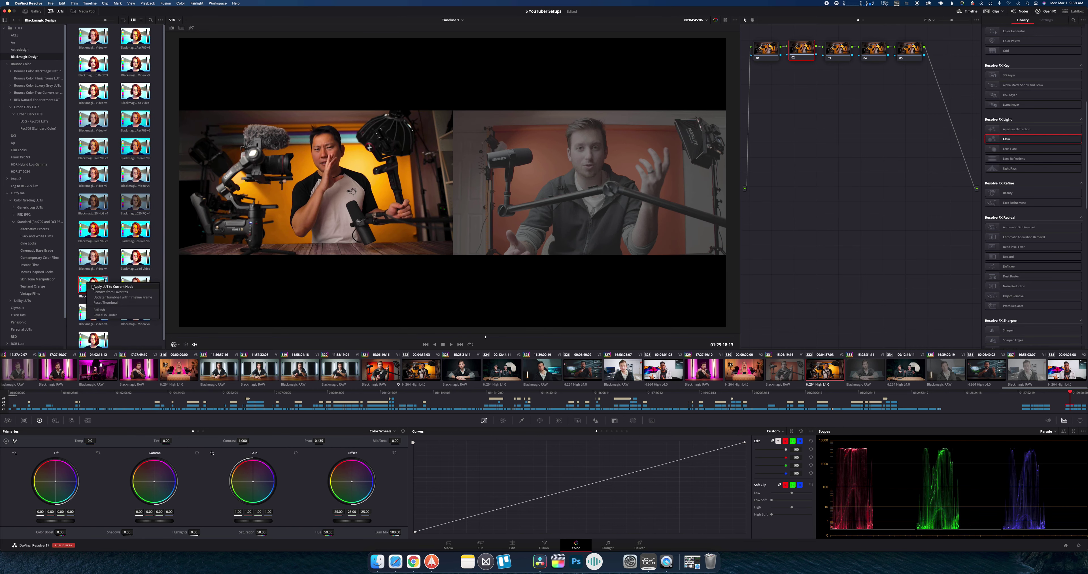
double_click(96, 286)
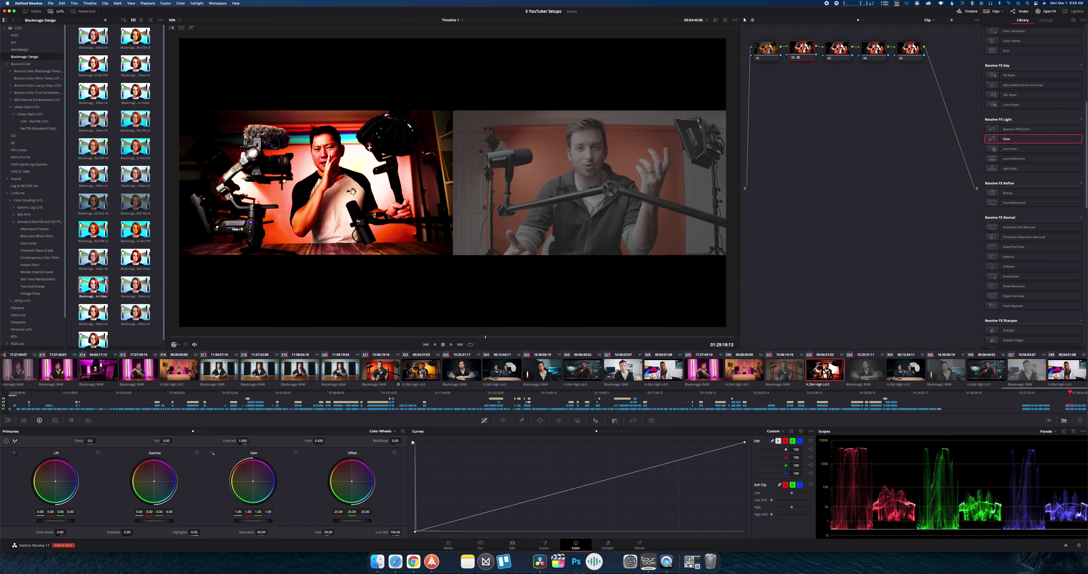
key(super+z)
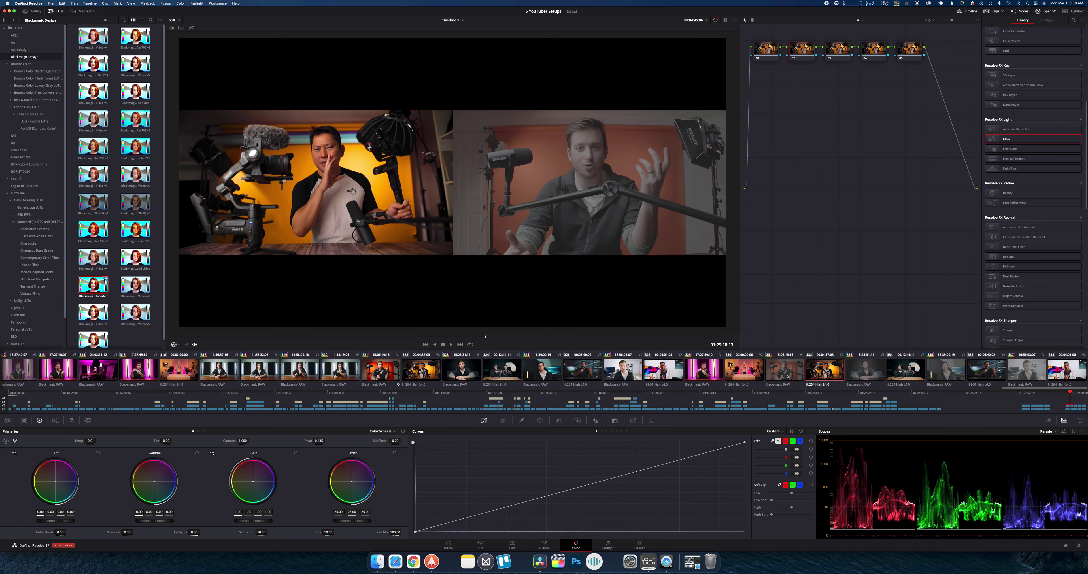
click(786, 375)
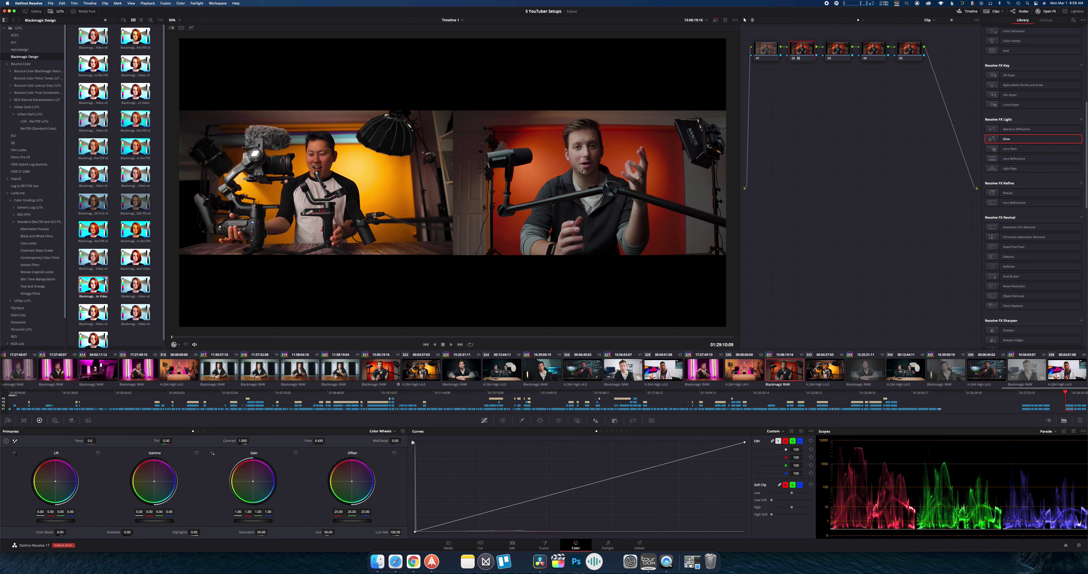
On node 03, set Gain to 1.18, Gamma to 0.06, and Saturation to 60.60.
click(842, 52)
drag(251, 521, 286, 519)
drag(206, 517, 168, 522)
drag(245, 522, 222, 514)
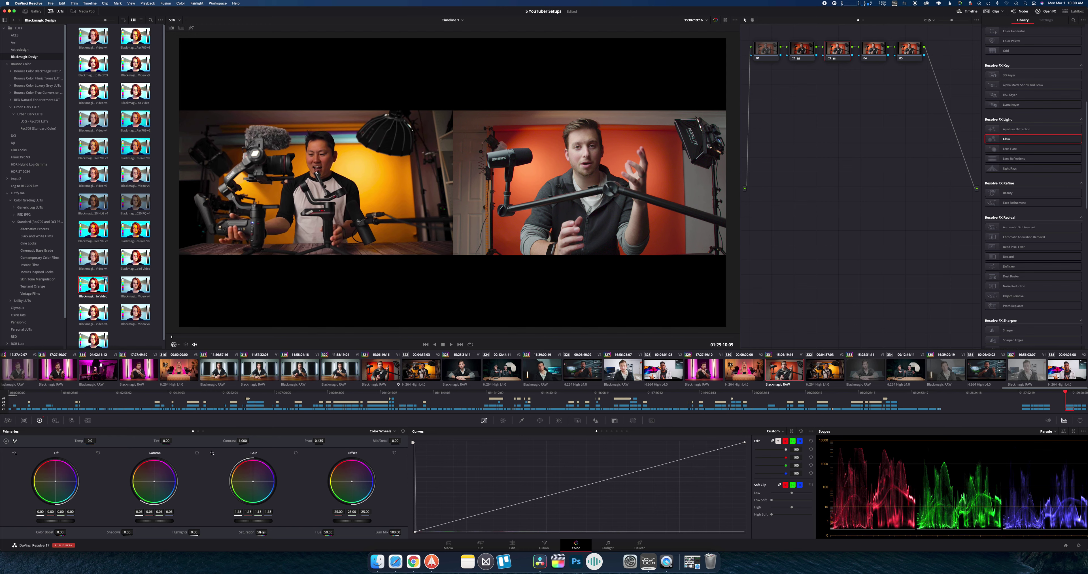
drag(262, 532, 493, 231)
On node 04, qualify the face's skin with Hue width 19.2, blur and denoise, then warm it toward red.
click(872, 57)
click(523, 423)
click(579, 133)
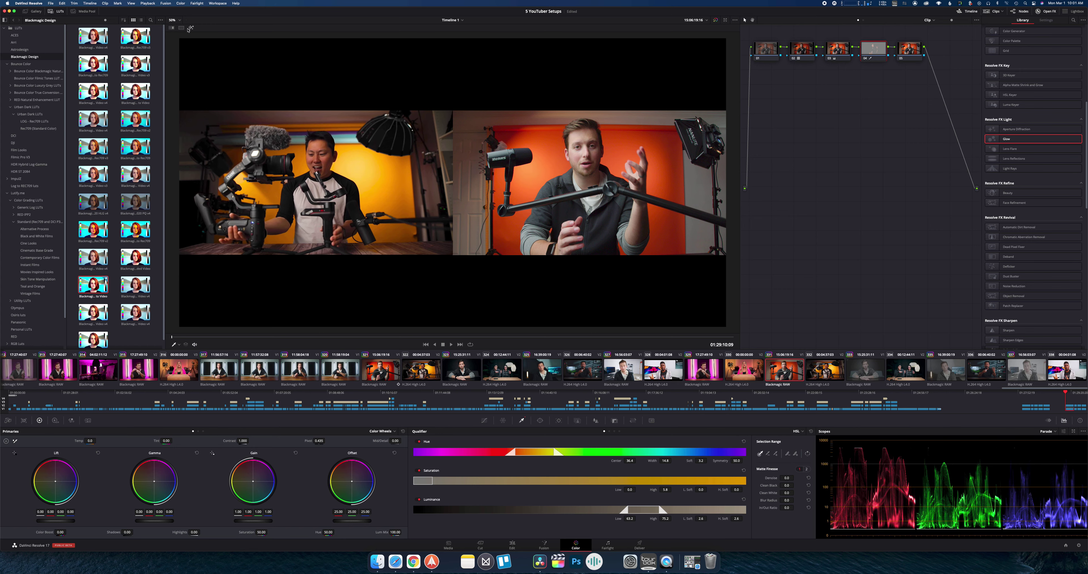
click(191, 27)
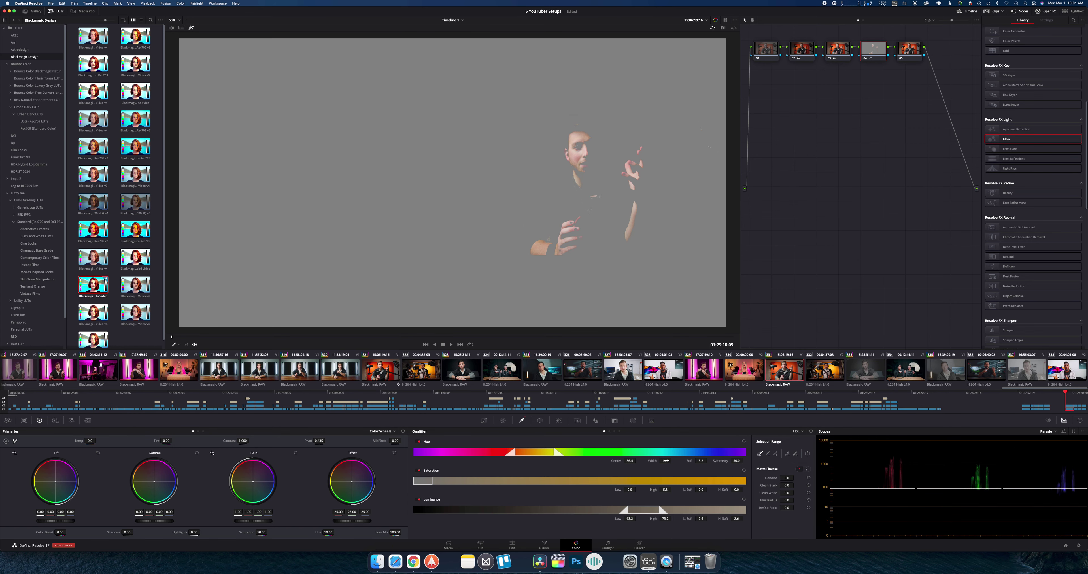
drag(666, 460, 675, 461)
drag(784, 500, 838, 502)
drag(786, 478, 812, 479)
click(191, 28)
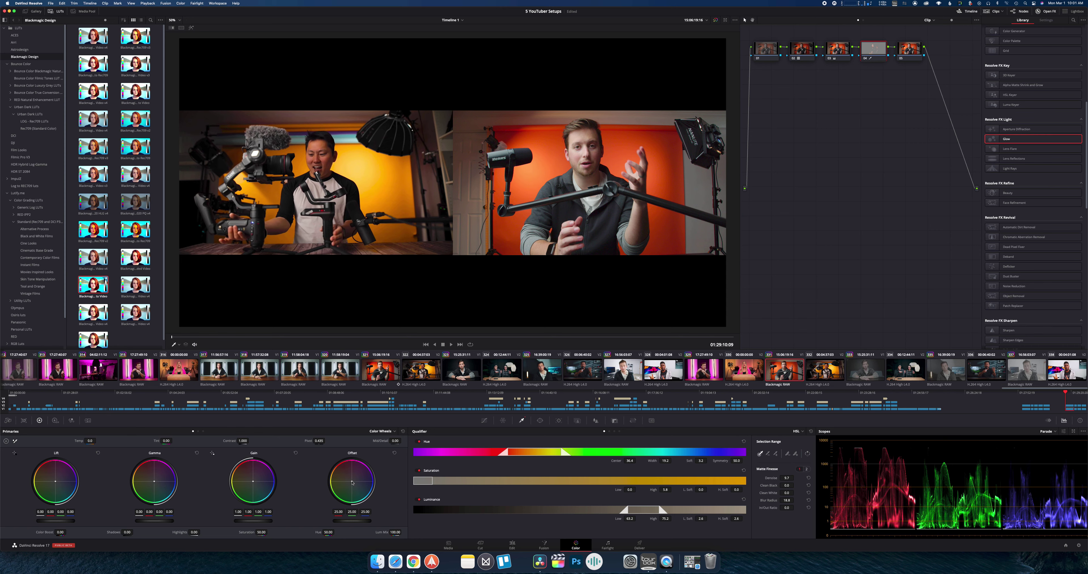
drag(352, 483, 343, 464)
drag(339, 459, 334, 453)
Add a tall, tilted, soft-edged circular window on node 05.
click(907, 50)
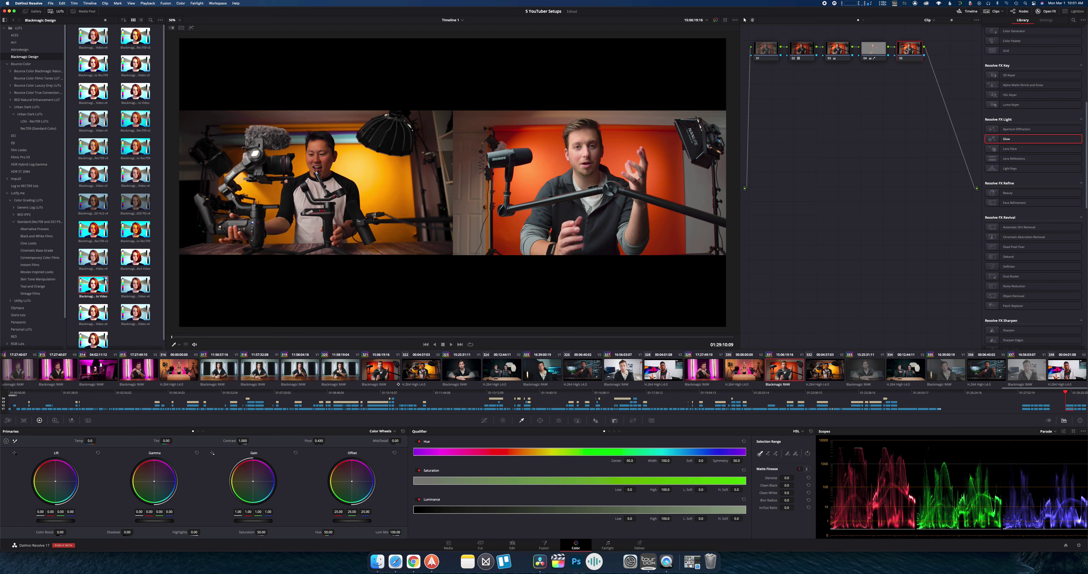
drag(909, 49, 921, 50)
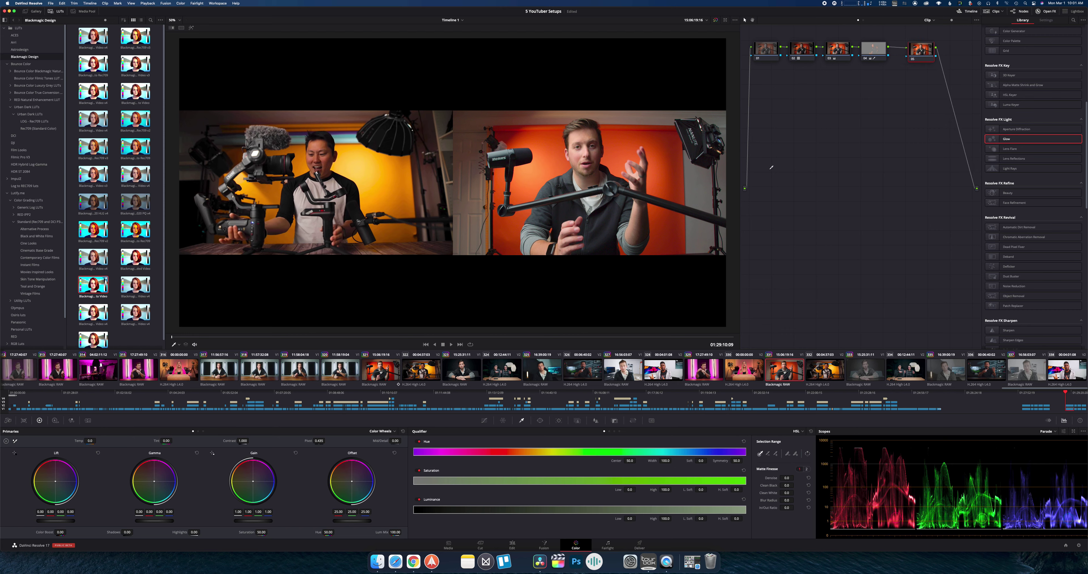
drag(922, 49, 910, 51)
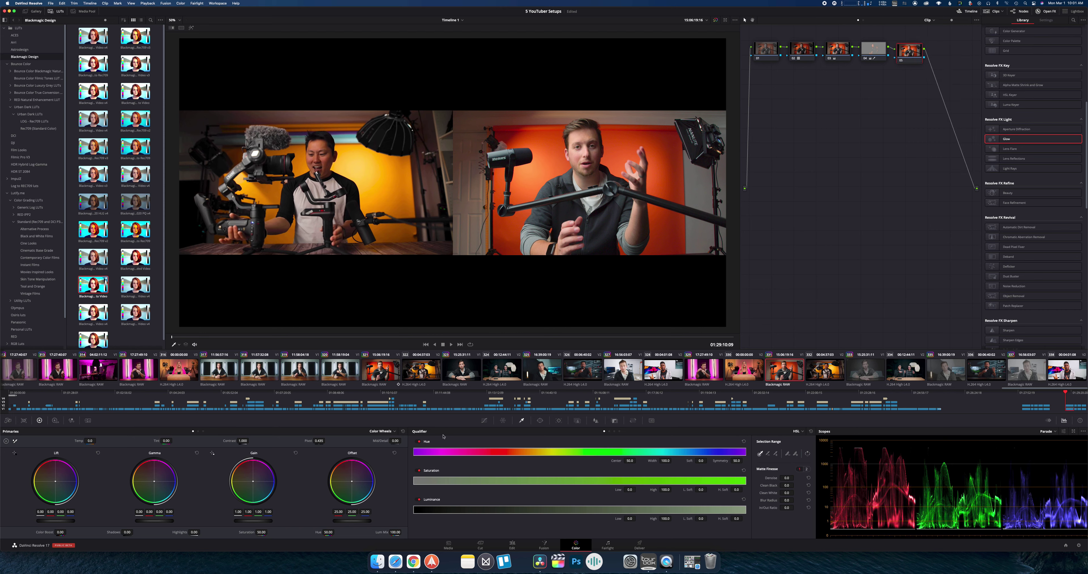
click(540, 420)
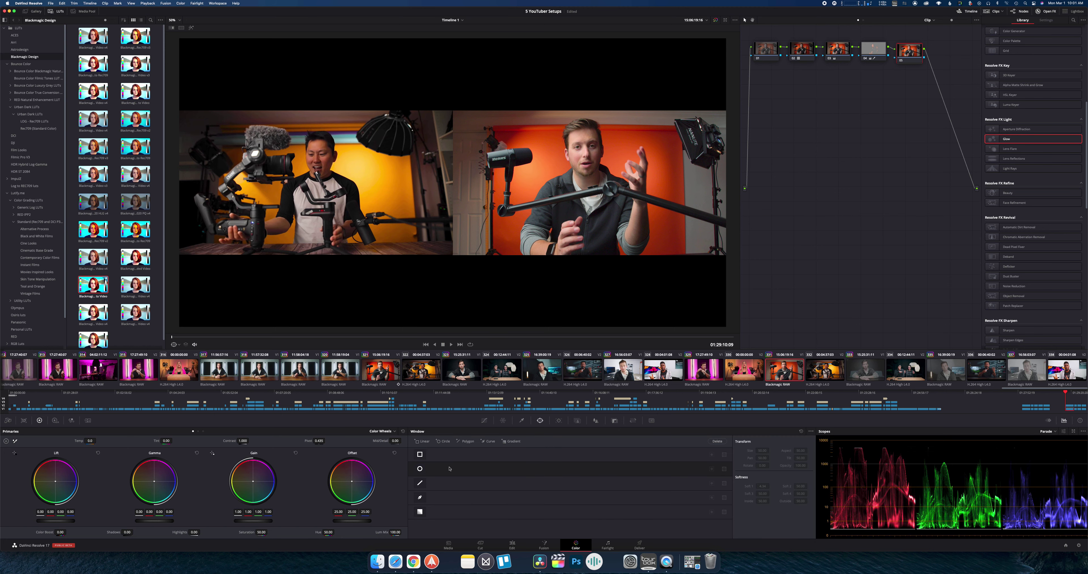
click(419, 469)
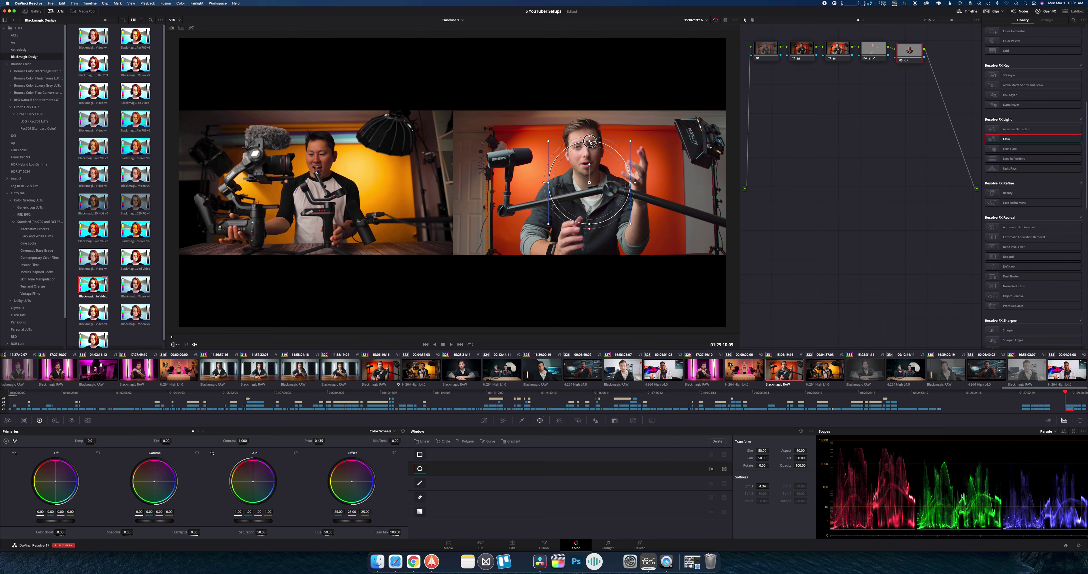
mouse_move(591, 143)
mouse_down()
mouse_move(590, 91)
mouse_move(585, 146)
mouse_up()
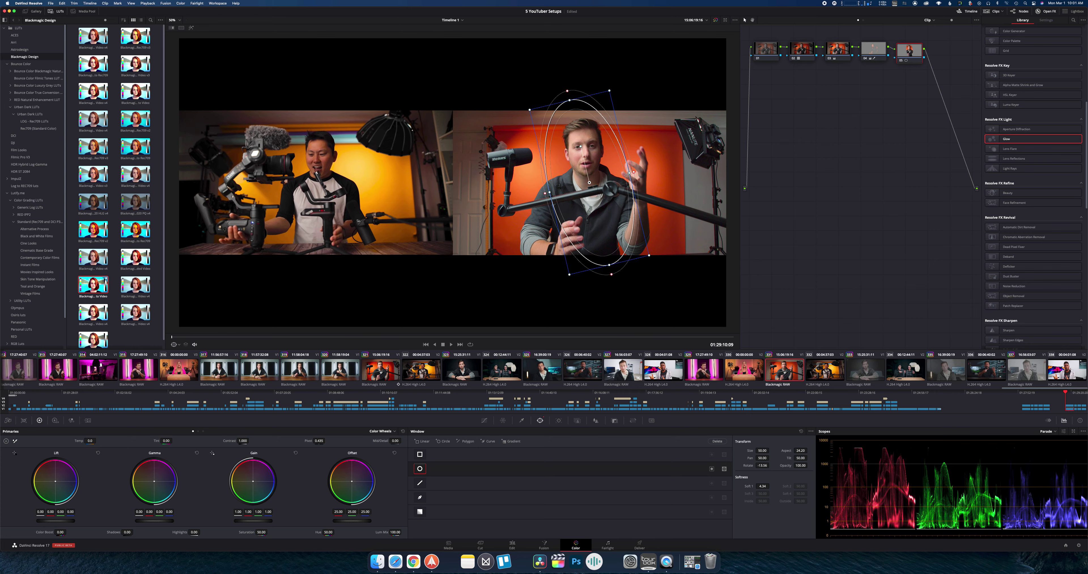
drag(631, 175, 692, 167)
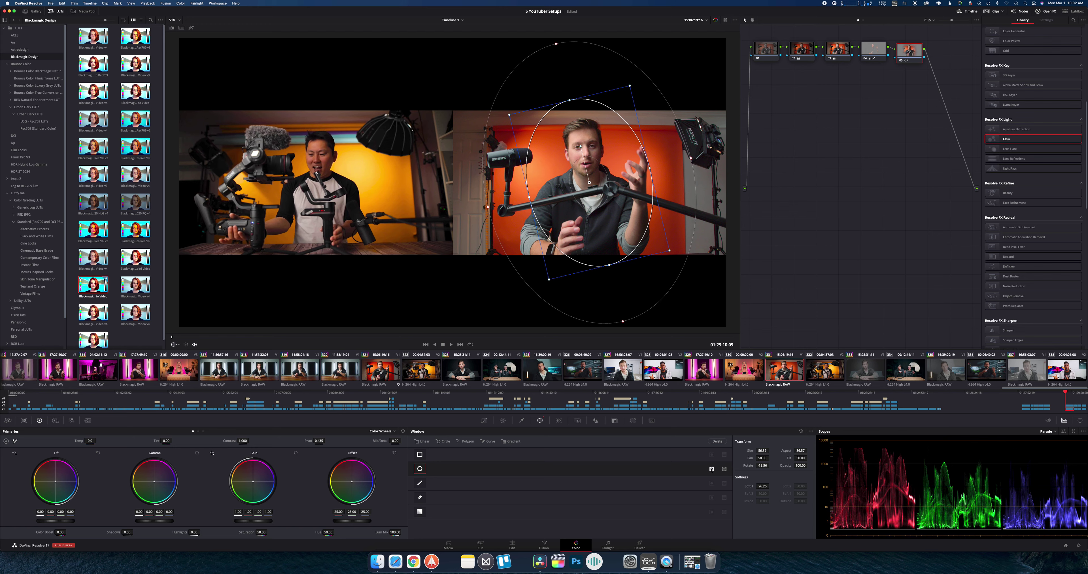
Pull node 05's luma curve down to darken the image, then scrub forward to review the grade.
click(485, 421)
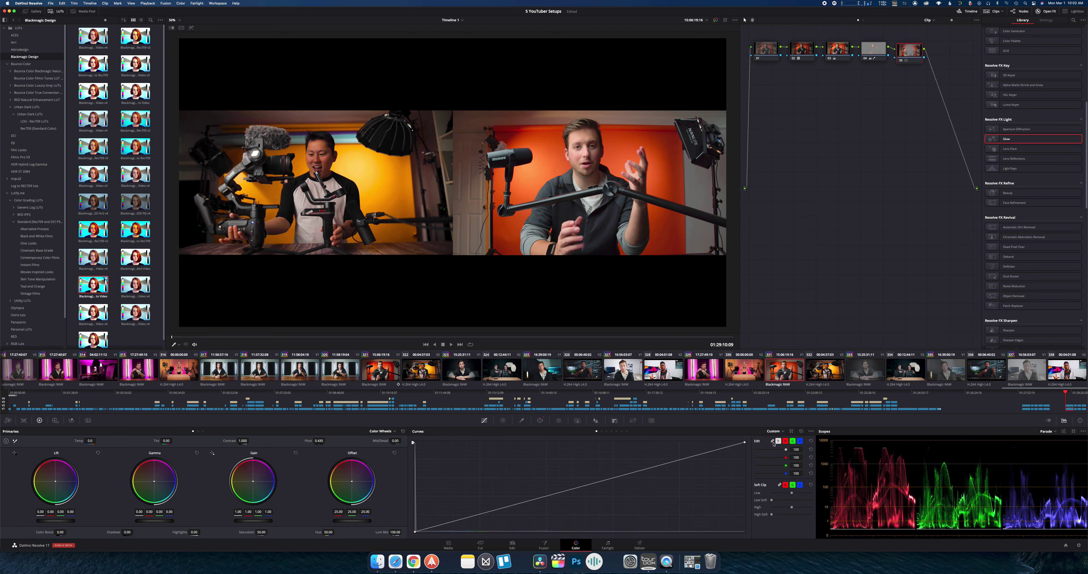
click(773, 442)
drag(589, 486, 595, 495)
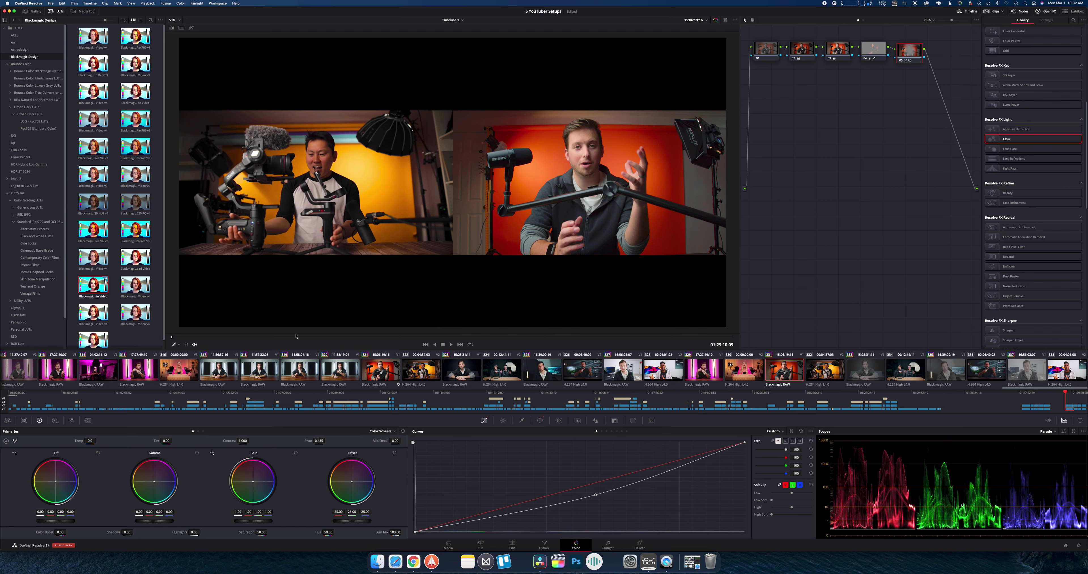
drag(295, 337, 351, 336)
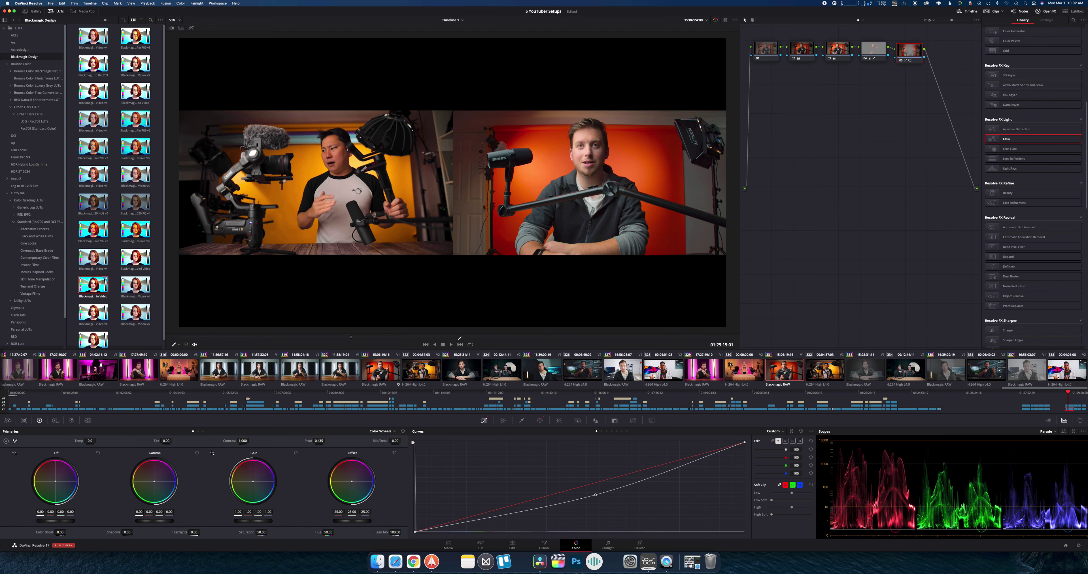
drag(390, 337, 507, 332)
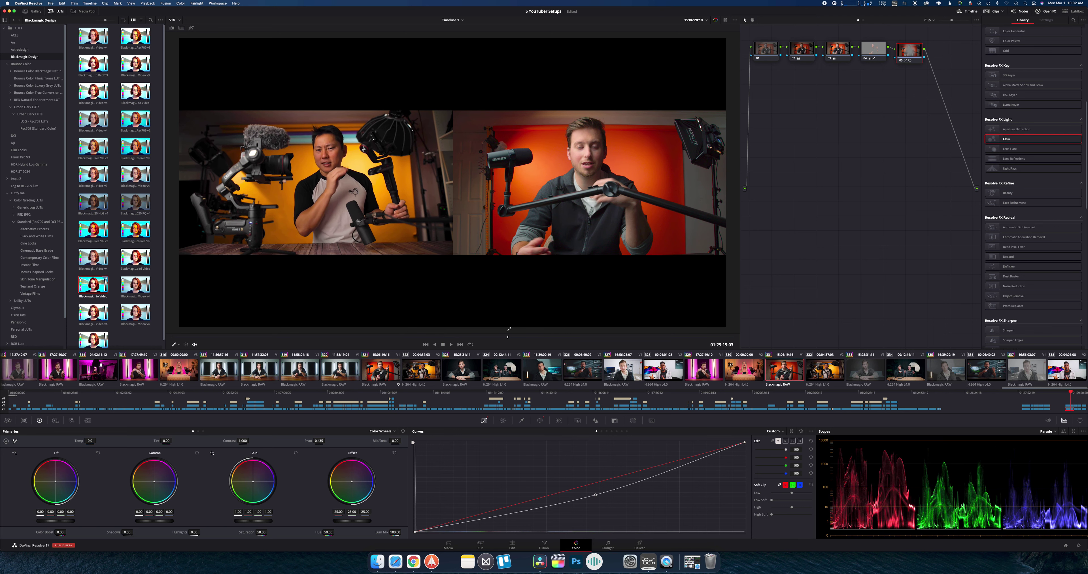
Select clip 333, paste the five-node chain, and apply the conversion LUT to the current node.
click(868, 366)
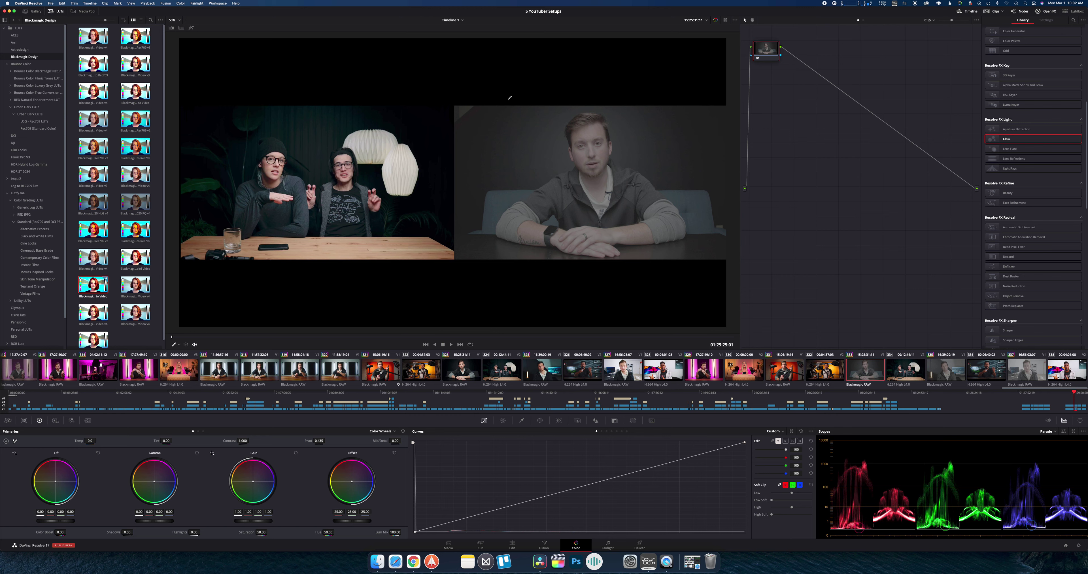
key(ctrl+v)
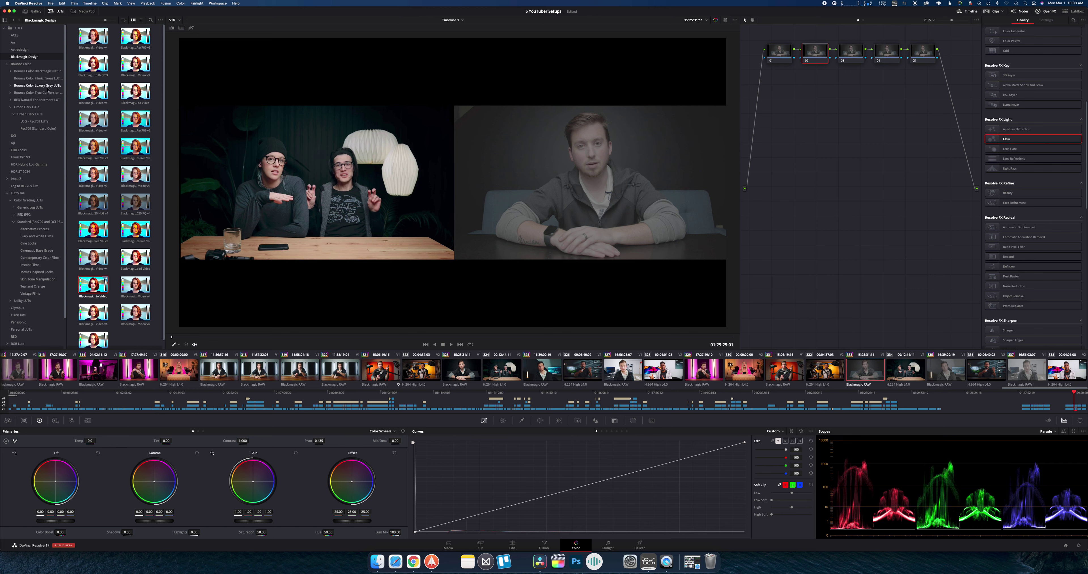
right_click(87, 284)
click(107, 287)
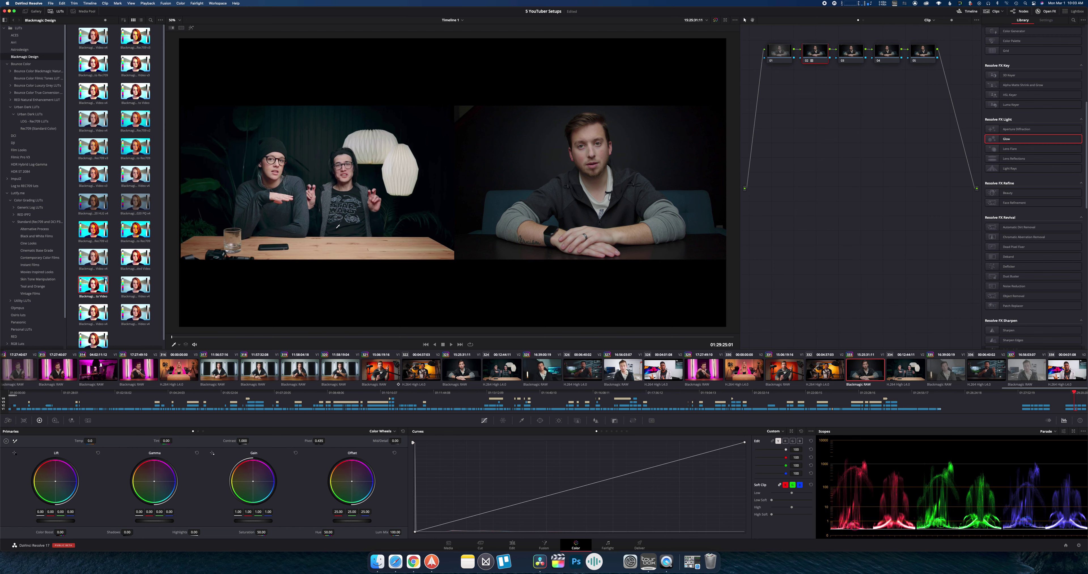
Add a new node, place it beneath node 02, and disable node 02.
key(alt+s)
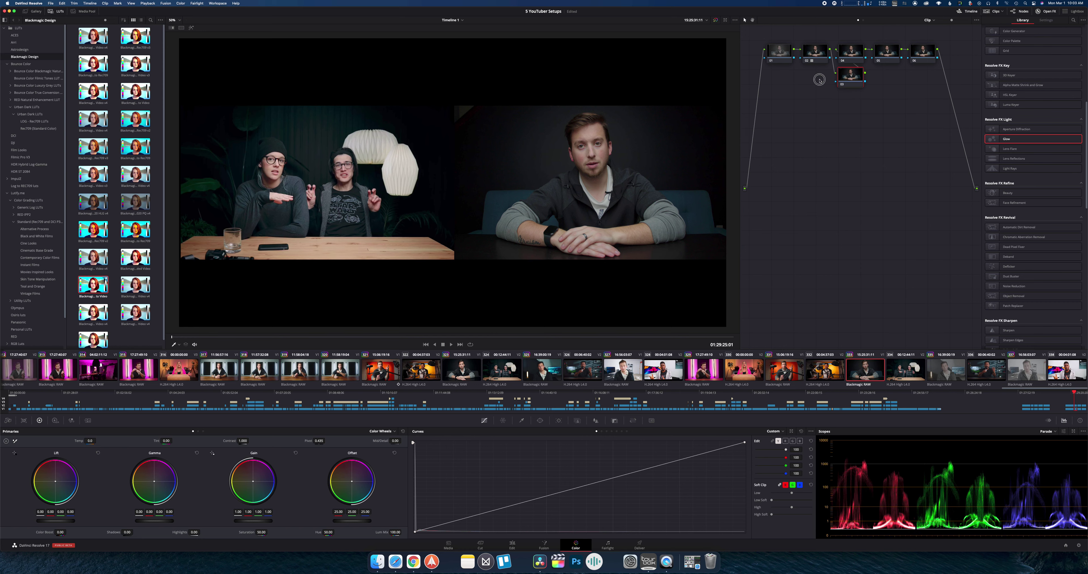
drag(847, 78, 811, 83)
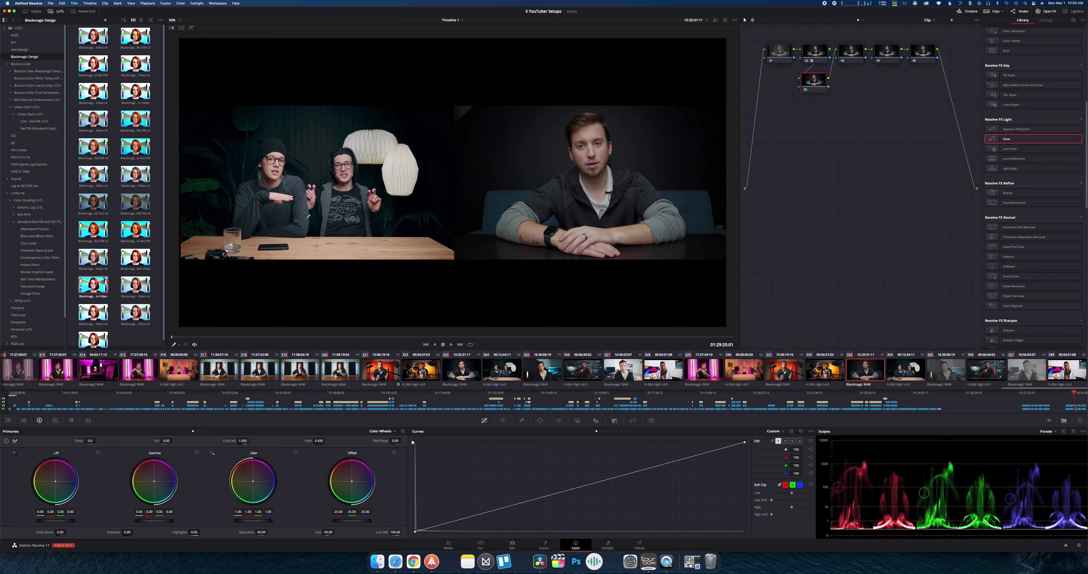
click(805, 61)
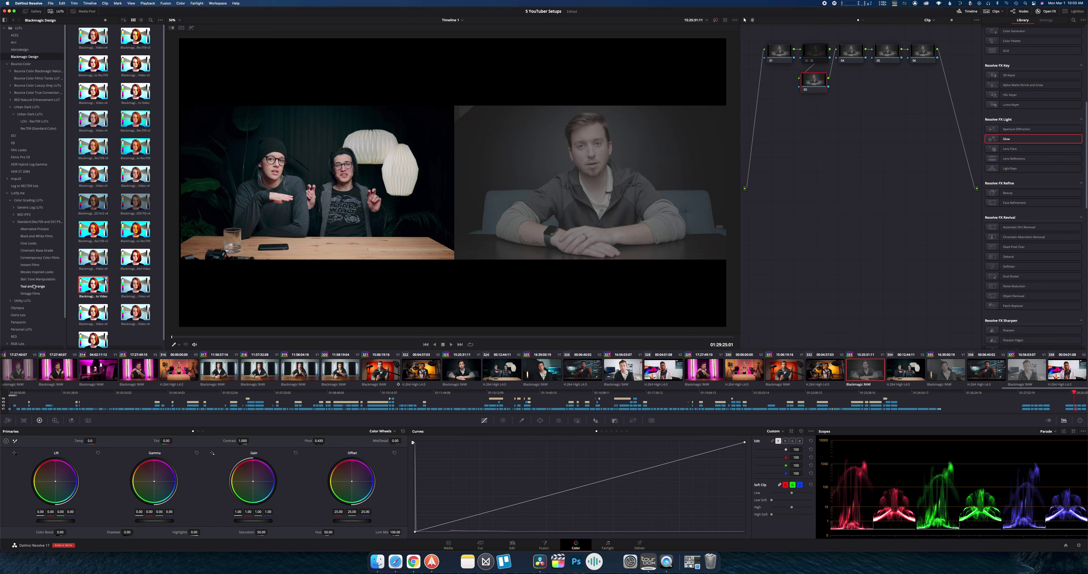
Apply the MIL-Black Panther 2 look from Movies Inspired Looks to node 03.
click(37, 272)
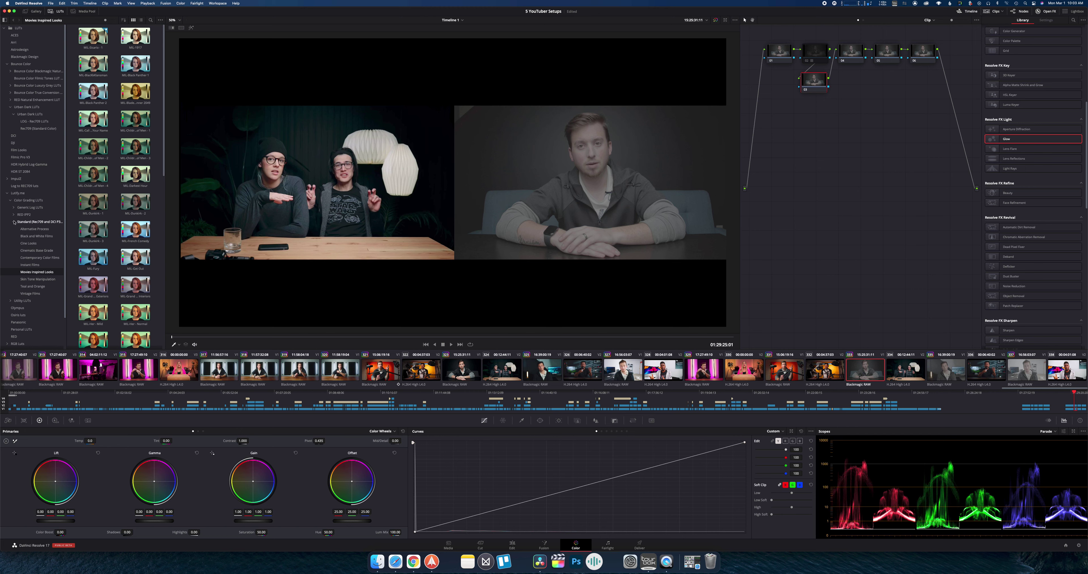
click(13, 222)
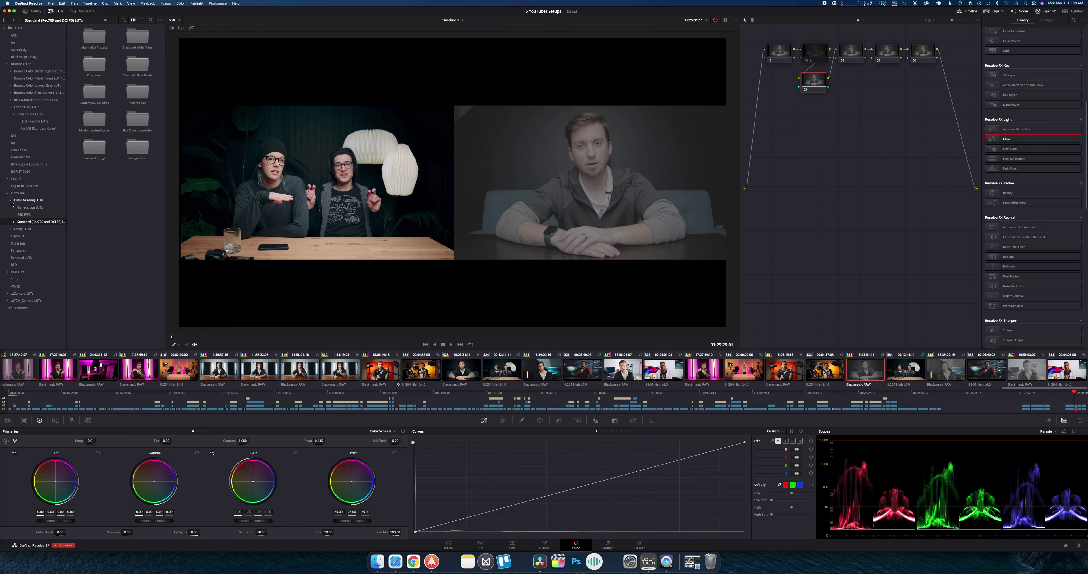
click(14, 208)
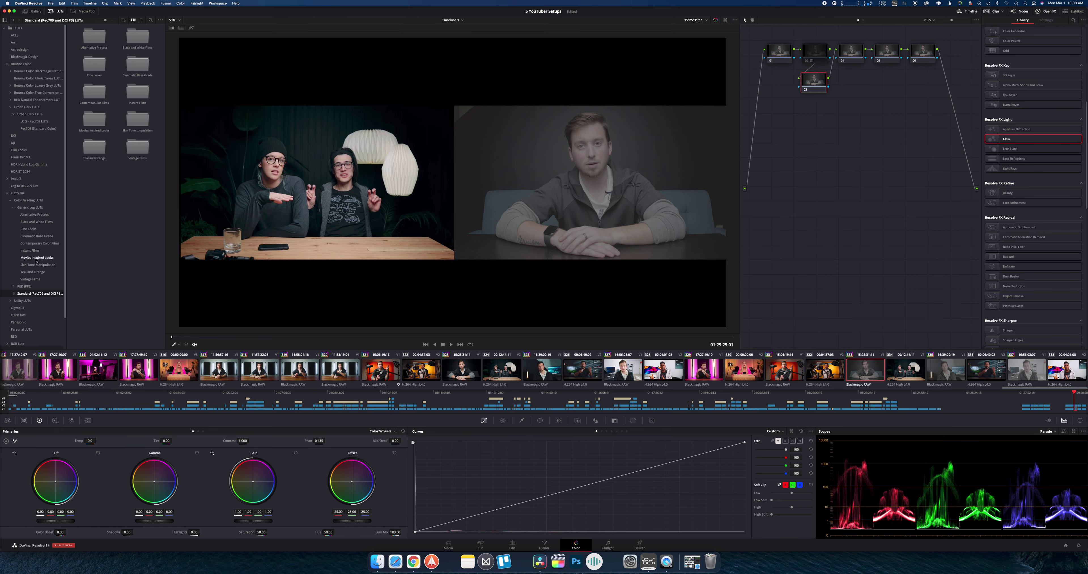
click(37, 258)
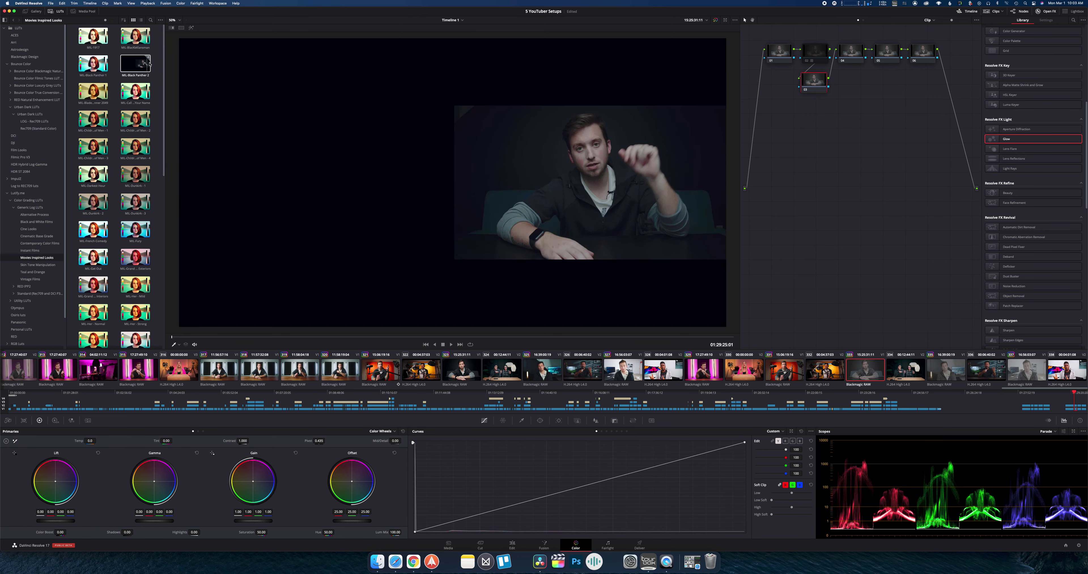
right_click(149, 66)
click(151, 67)
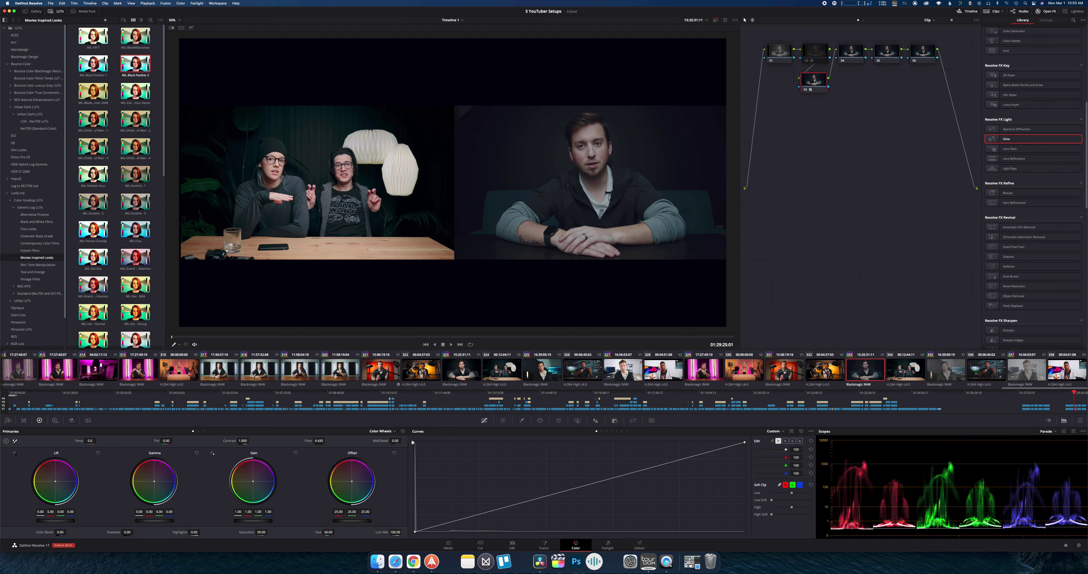
On node 04, rebalance Tint back toward neutral and raise Gain to 1.38.
drag(815, 81, 817, 81)
click(853, 50)
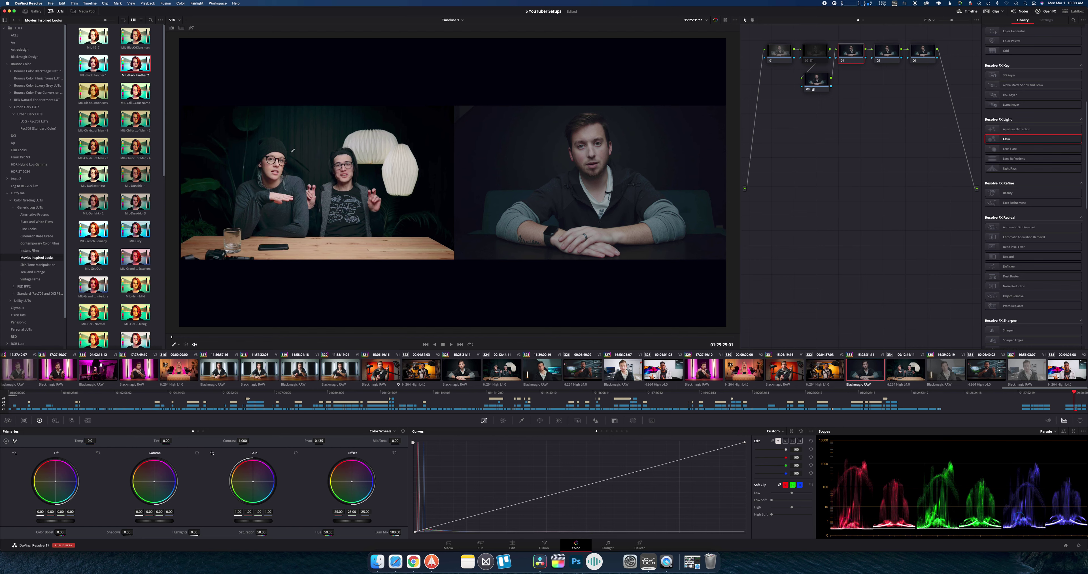
click(167, 441)
drag(168, 440, 162, 440)
mouse_move(161, 441)
mouse_down()
mouse_move(134, 440)
mouse_move(145, 438)
mouse_up()
drag(146, 438, 150, 437)
drag(166, 440, 177, 440)
mouse_move(247, 523)
mouse_down()
mouse_move(407, 515)
mouse_move(299, 501)
mouse_up()
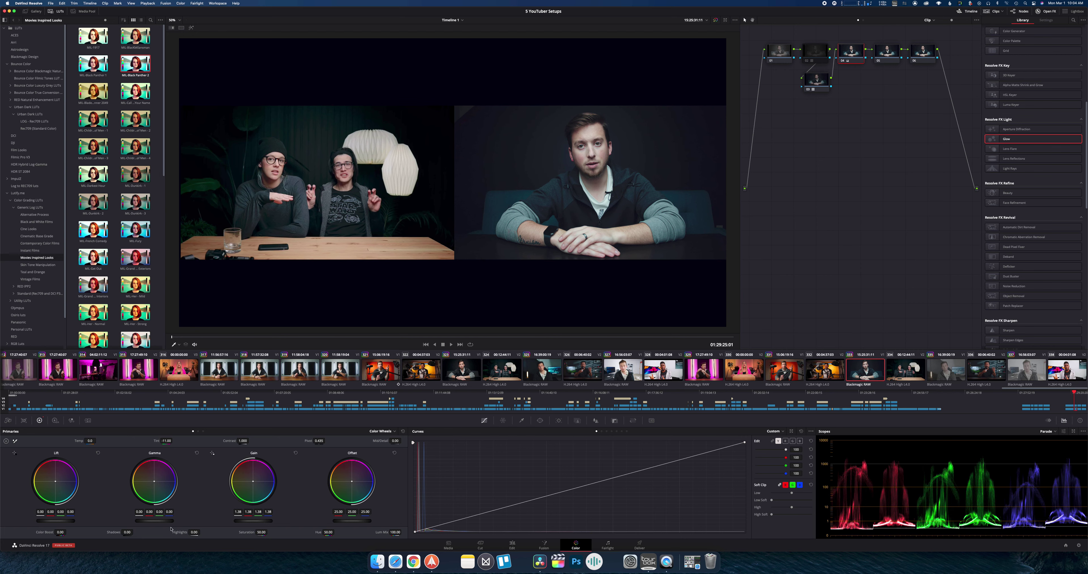
Darken the midtones with Gamma and fine-tune Gain to 1.40.
drag(156, 521, 109, 516)
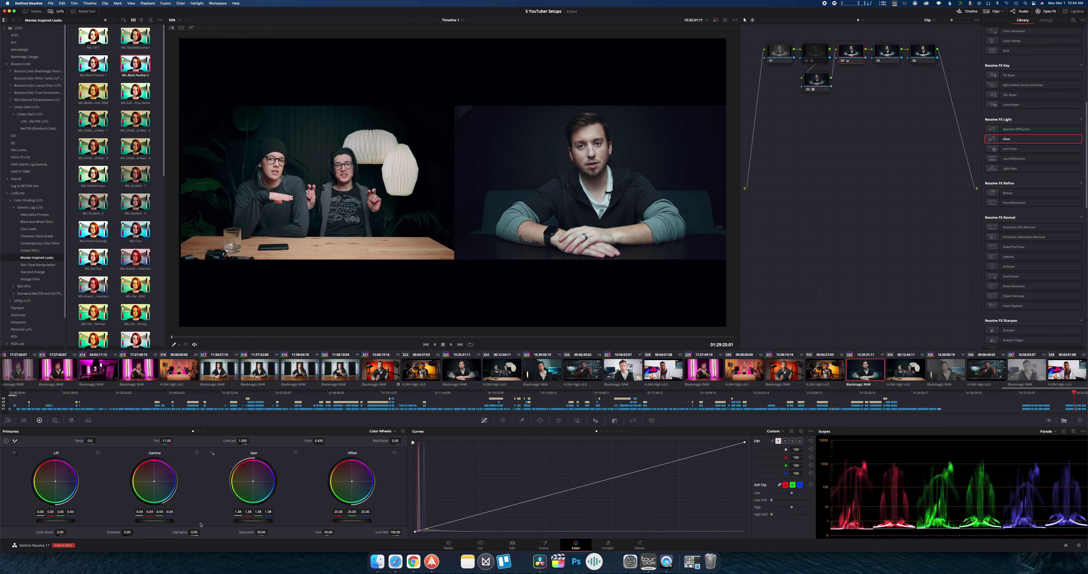
mouse_move(255, 523)
mouse_down()
mouse_move(276, 513)
mouse_move(244, 522)
mouse_up()
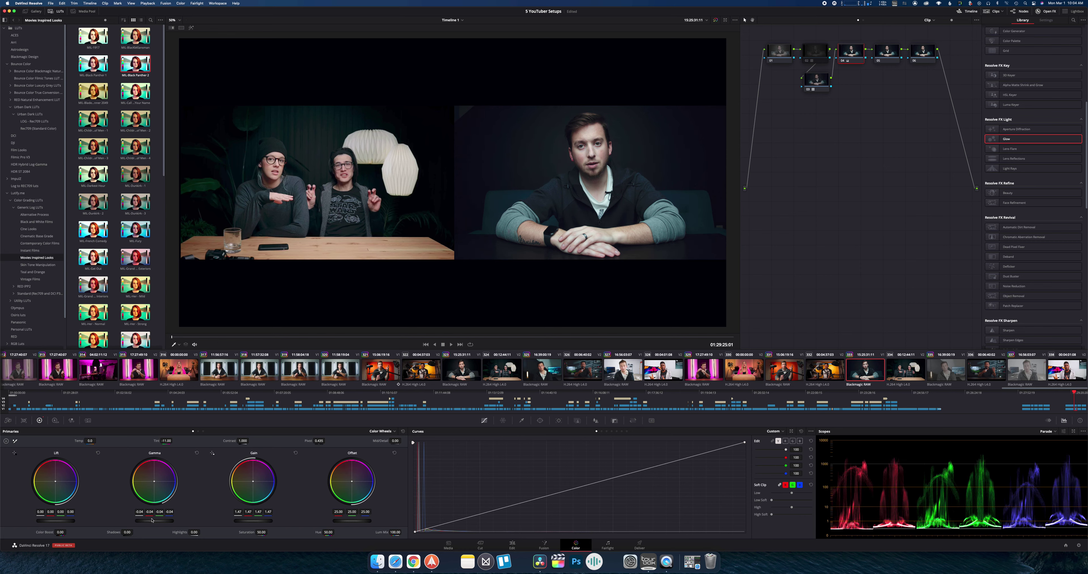
mouse_move(156, 523)
mouse_down()
mouse_move(59, 516)
mouse_move(148, 522)
mouse_up()
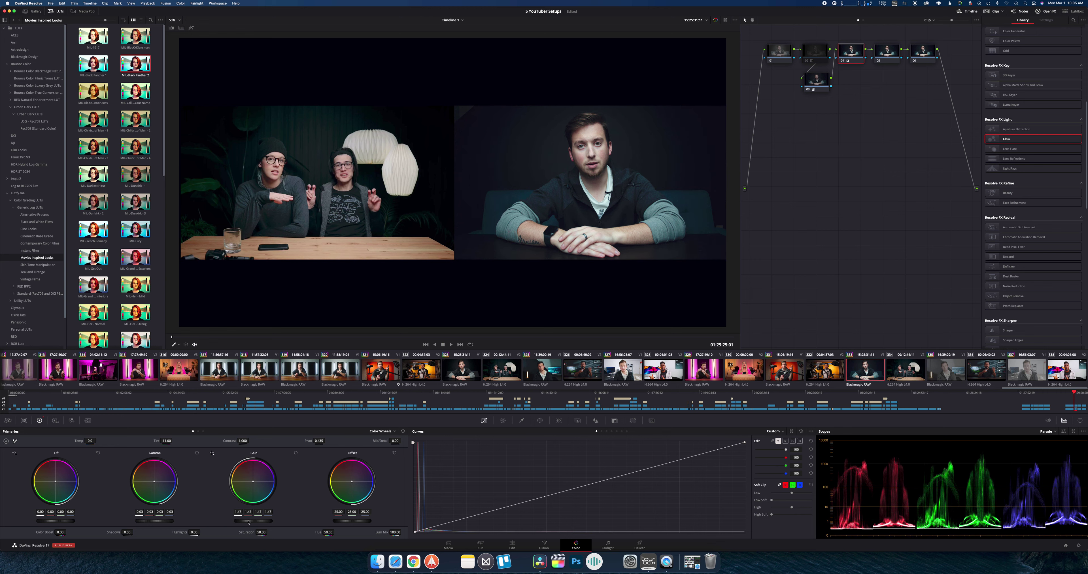
mouse_move(248, 522)
mouse_down()
mouse_move(224, 518)
mouse_move(233, 516)
mouse_up()
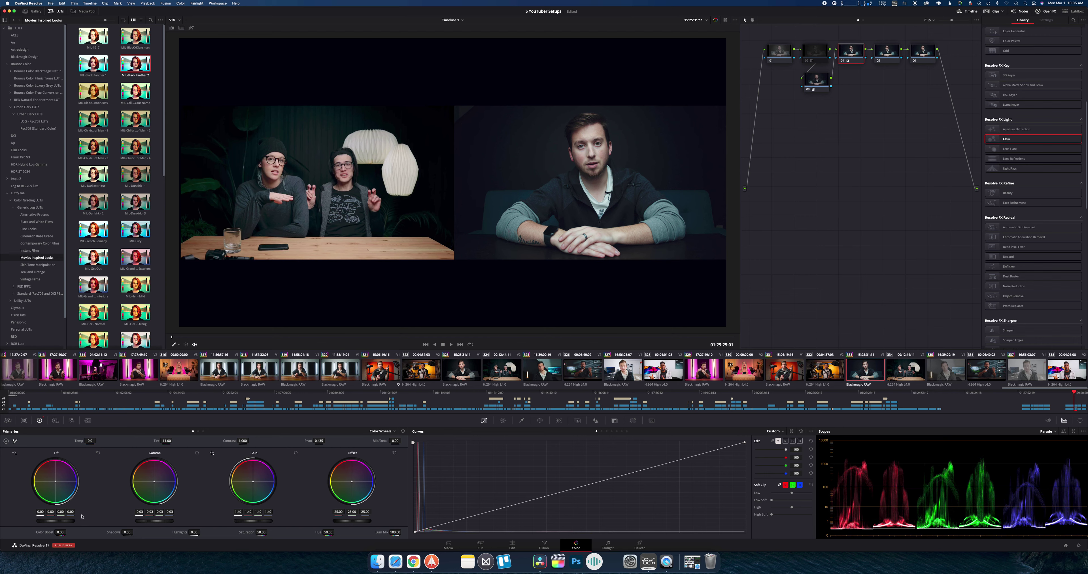
Try a colour boost, reset it to zero, and raise Saturation to 58.80.
drag(60, 532, 66, 532)
double_click(47, 532)
mouse_move(261, 533)
mouse_down()
mouse_move(273, 532)
mouse_move(261, 532)
mouse_up()
drag(352, 483, 352, 483)
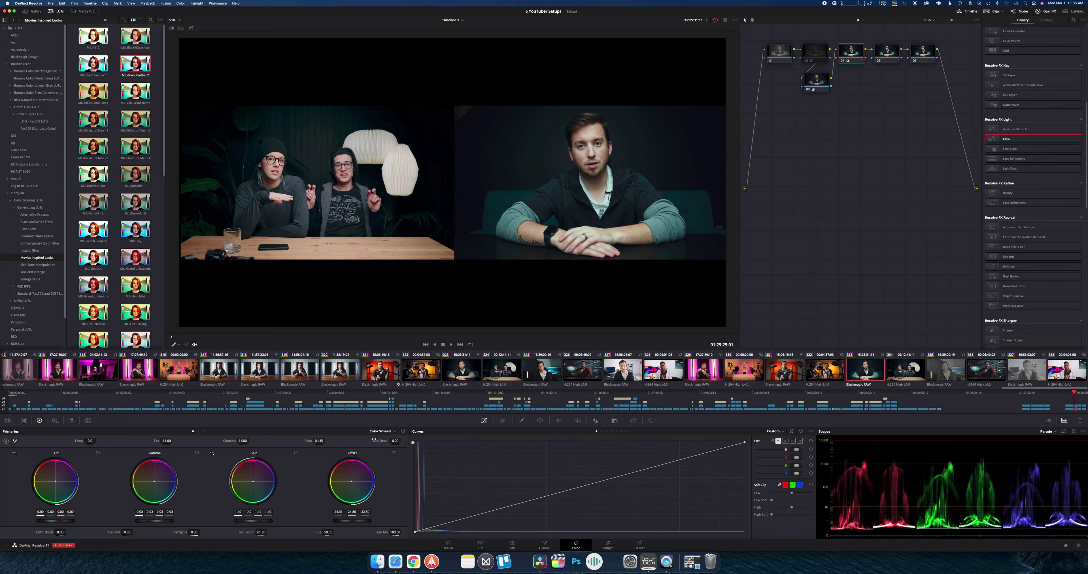
With the Color Warper on node 05, pull the teal sleeve colour toward grey.
click(504, 421)
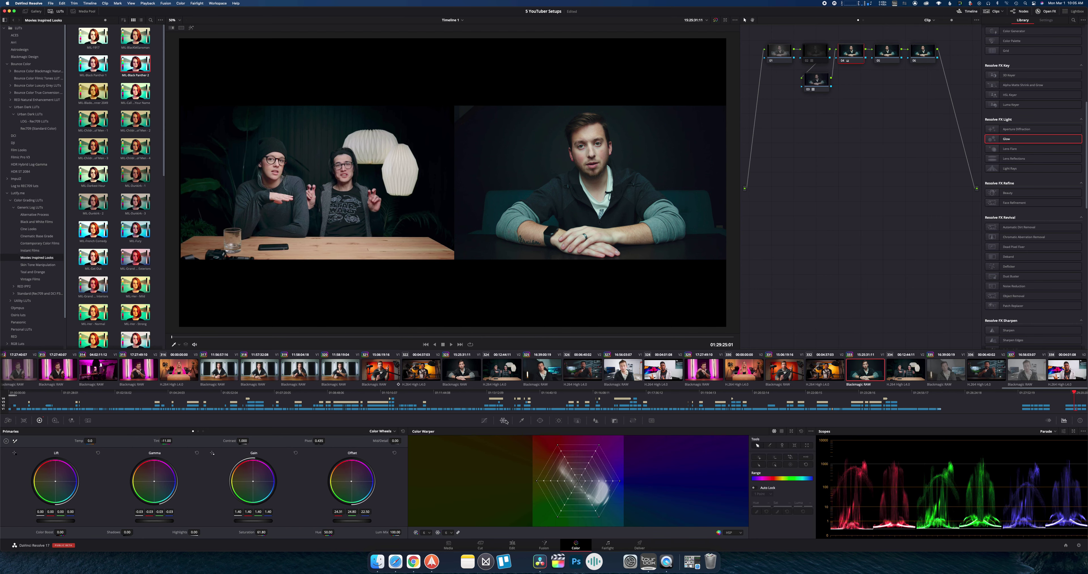
click(882, 49)
click(653, 226)
drag(653, 225, 645, 213)
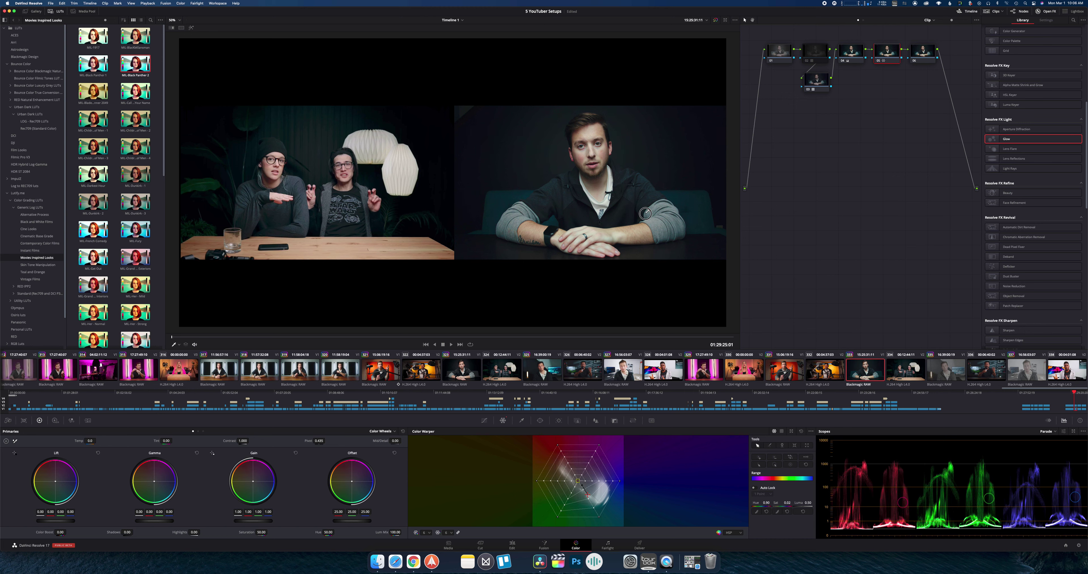
drag(645, 213, 649, 217)
Toggle node 05 off and on to compare before and after, then select node 06.
click(879, 61)
click(879, 61)
click(878, 61)
click(879, 61)
click(879, 62)
click(879, 61)
click(879, 61)
drag(922, 53, 925, 55)
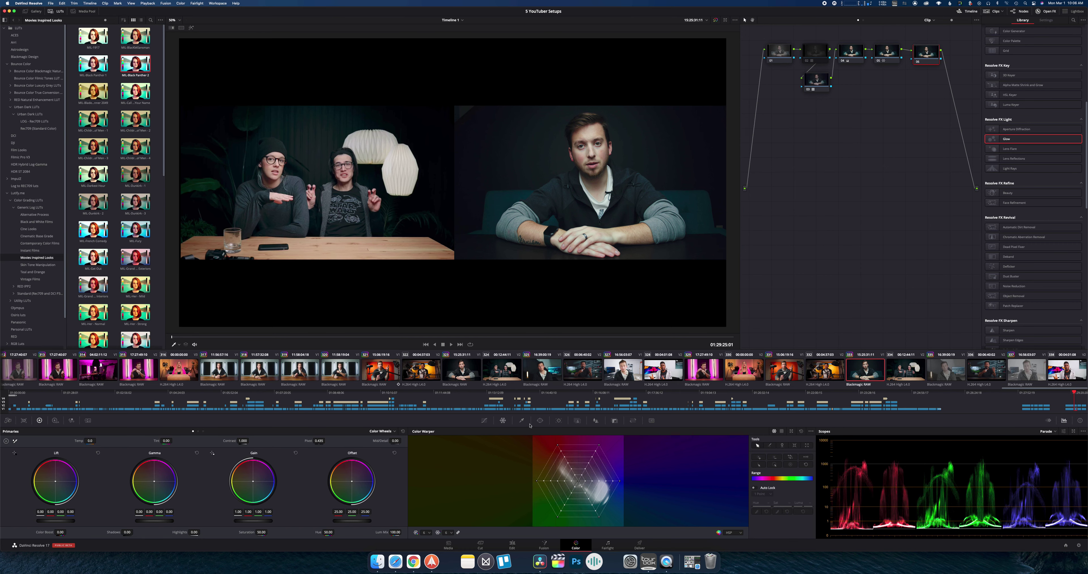
Qualify the man's forehead skin tone, widening Hue and denoising the matte.
click(521, 421)
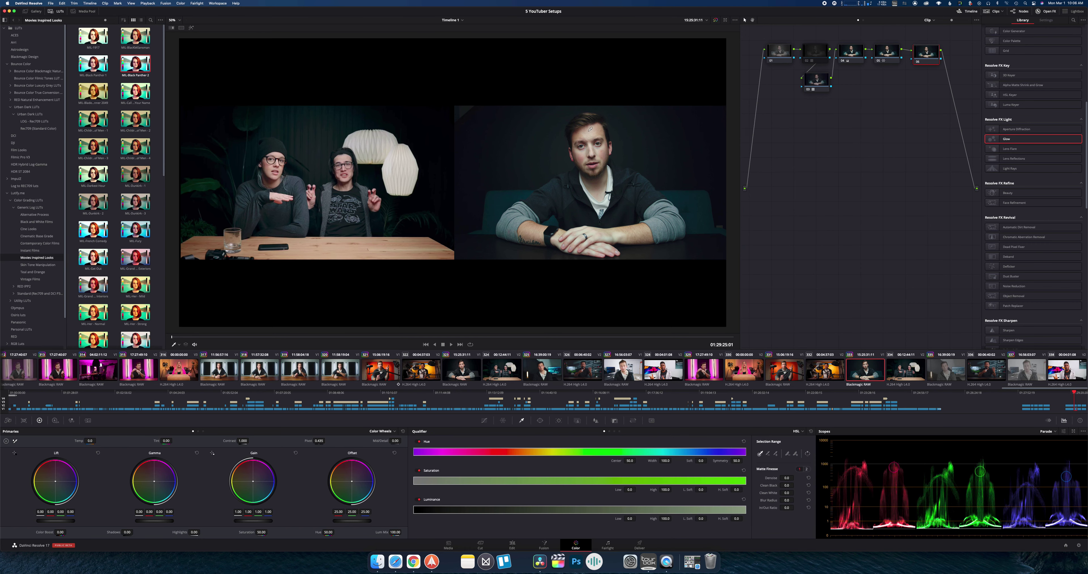
click(588, 137)
click(192, 27)
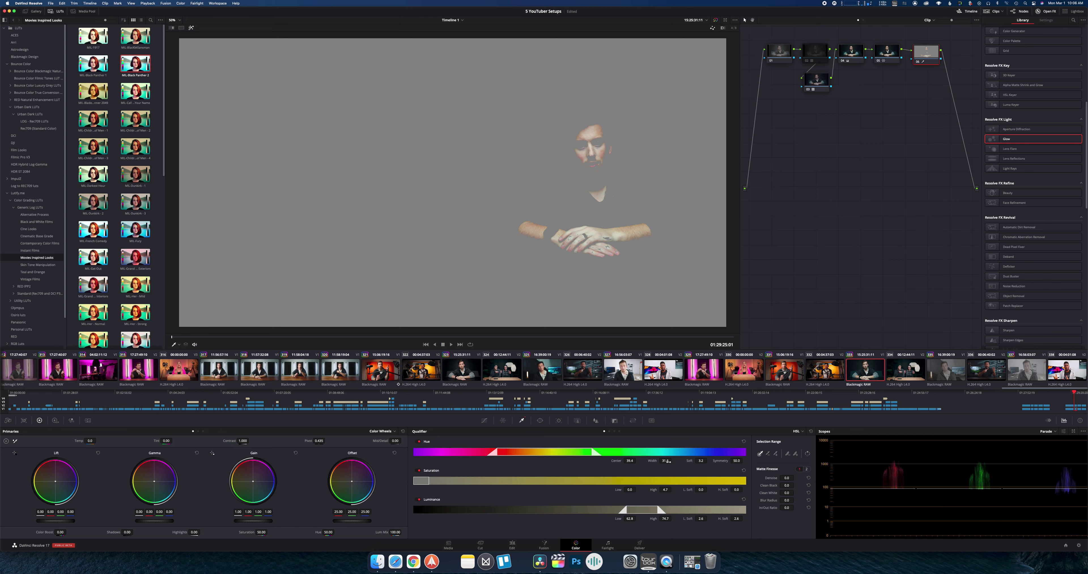
drag(669, 462, 667, 462)
drag(787, 478, 809, 501)
Warm the qualified skin toward orange and add a new node after node 06.
key(shift+h)
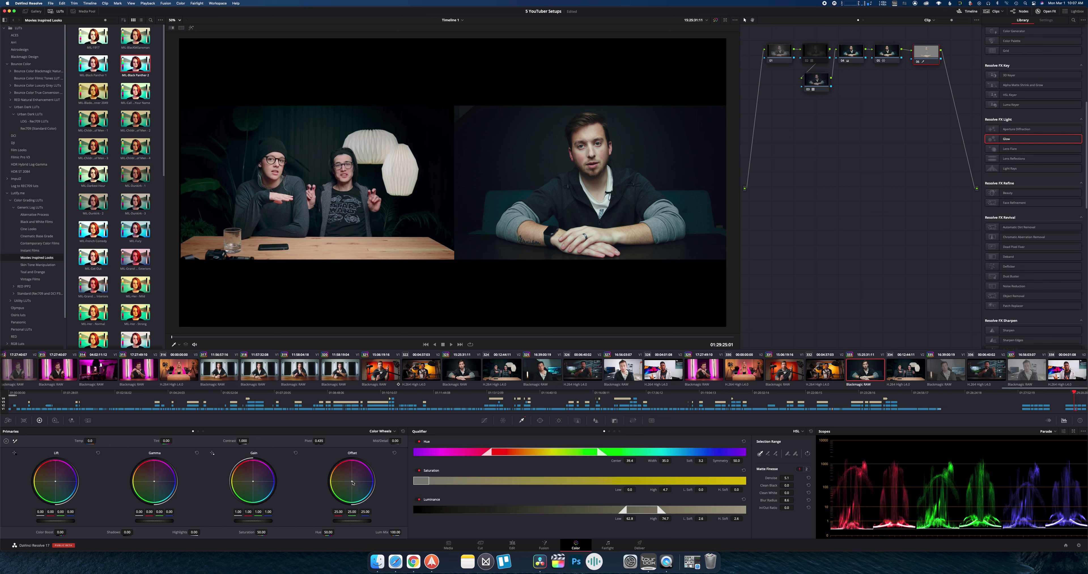
drag(352, 483, 334, 471)
key(alt+s)
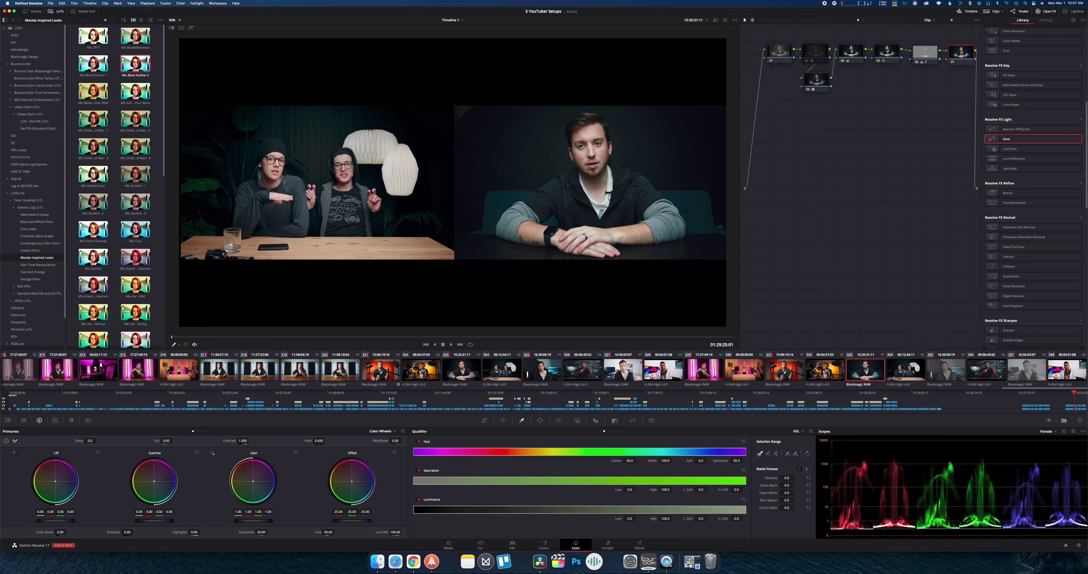
Add a circle window and stretch it into a tall, wide, soft-edged ellipse around the right-hand man.
click(541, 421)
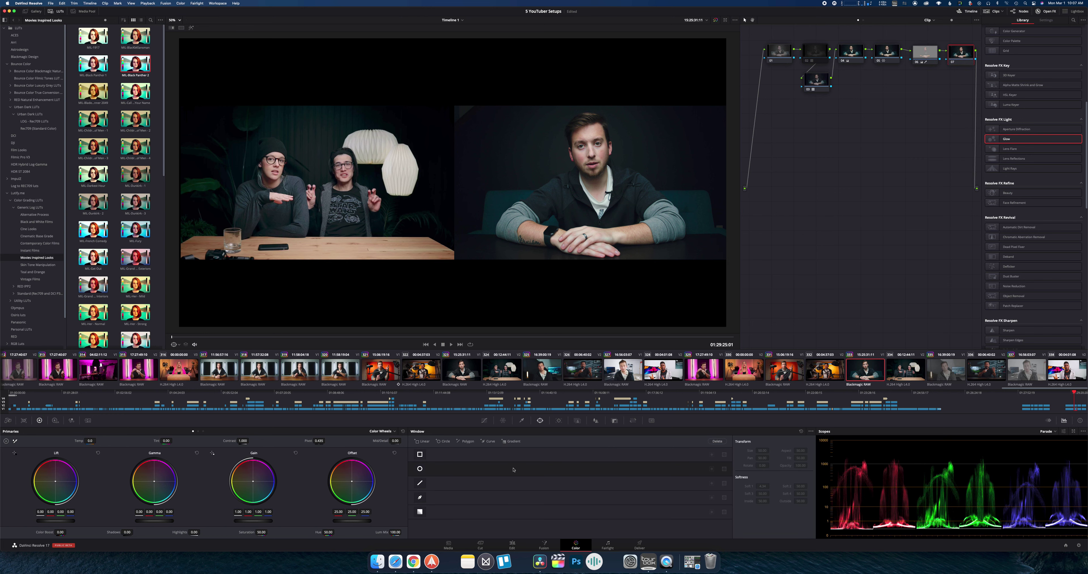
click(420, 468)
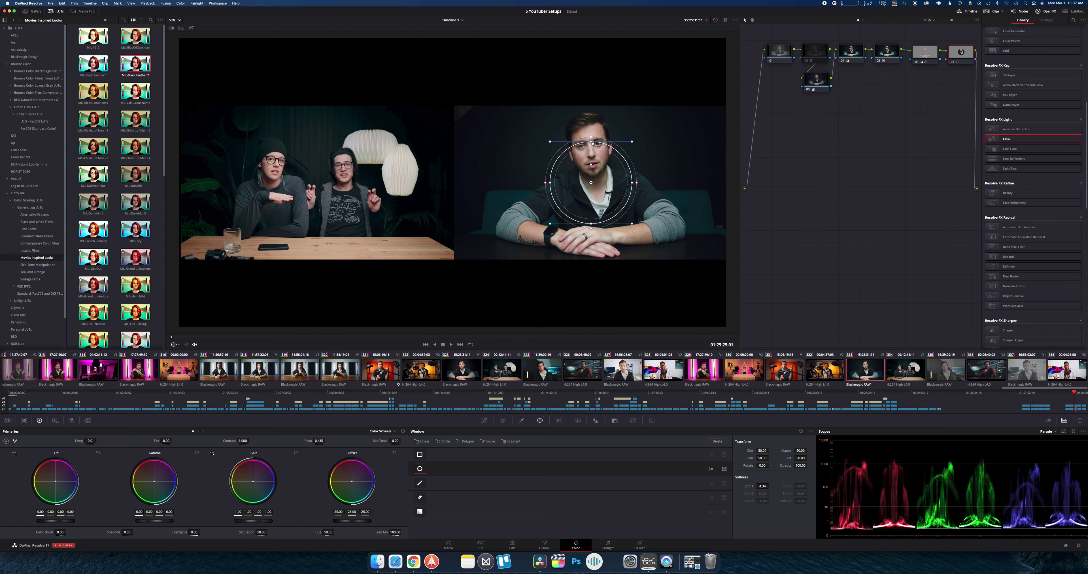
drag(592, 142, 591, 103)
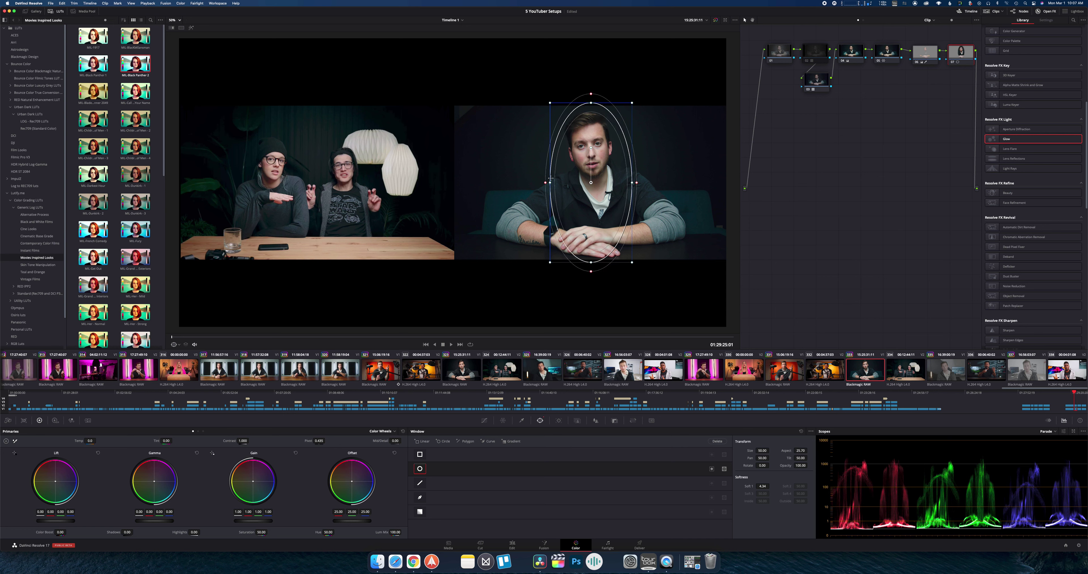
drag(551, 178, 472, 174)
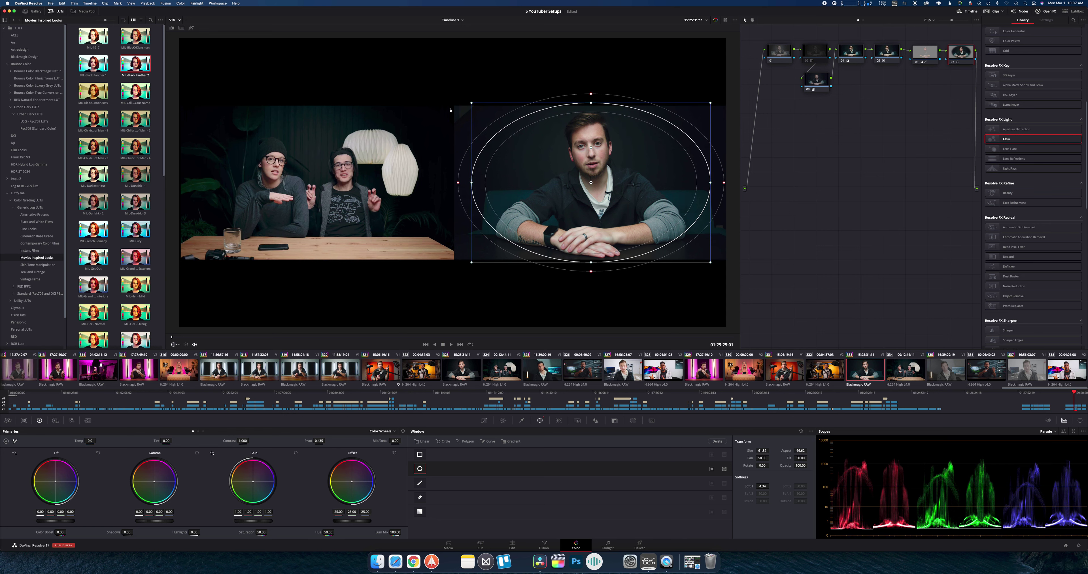
drag(459, 183, 431, 182)
drag(590, 102, 591, 45)
scroll(541, 170, down, 2)
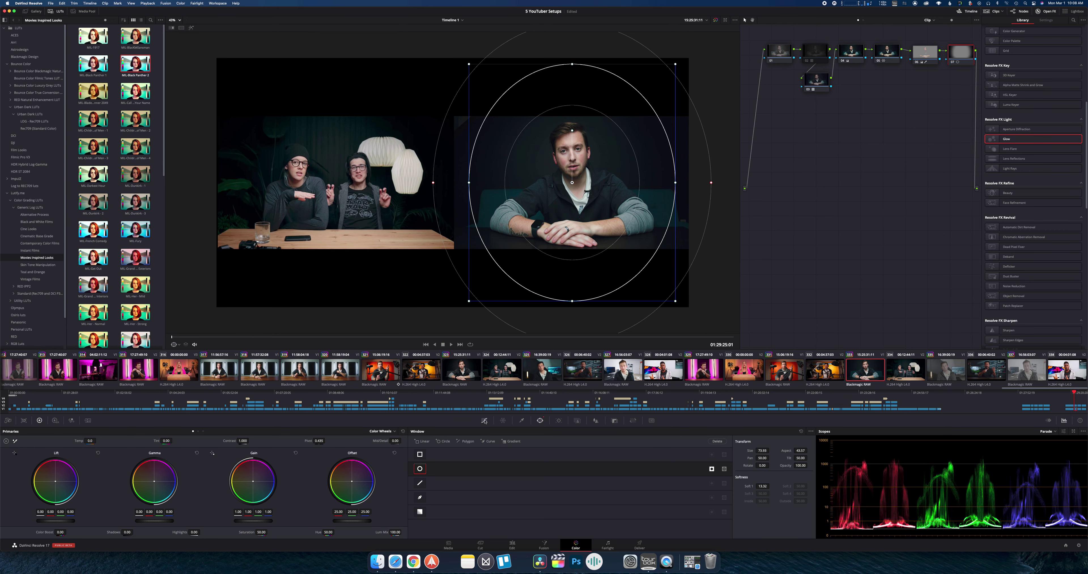
Drag a point in the middle of the custom curve downward to darken the image.
click(484, 420)
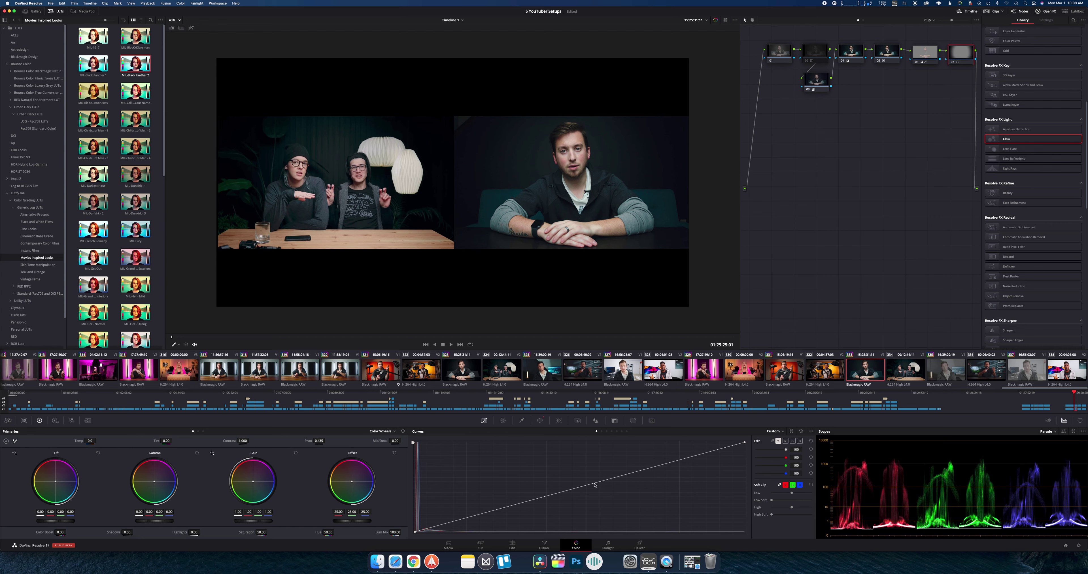
drag(595, 485, 587, 519)
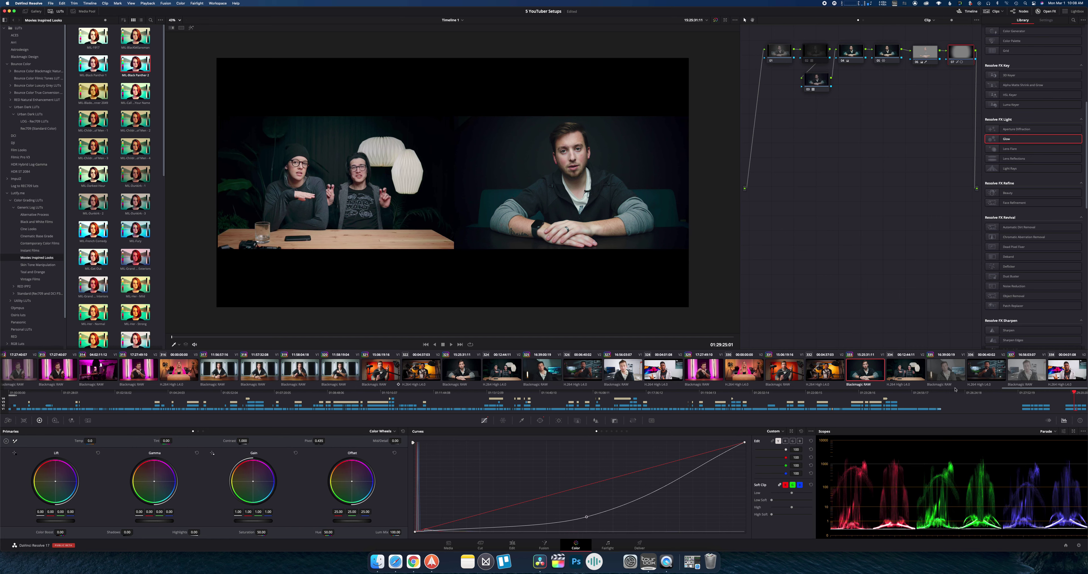
Select clip 335, add serial nodes 02–05 with Alt+S, and select node 02.
click(950, 366)
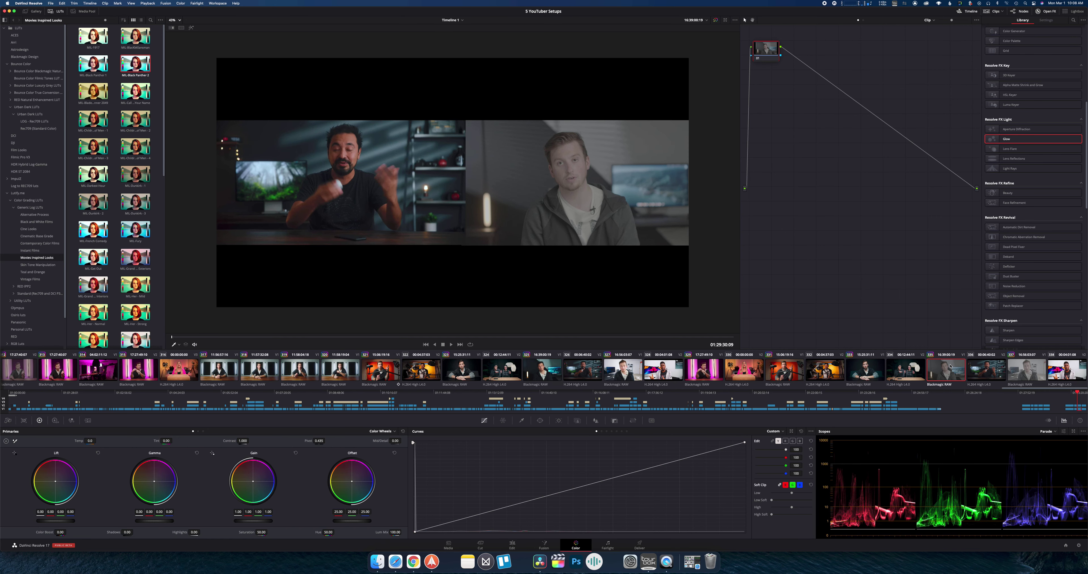
click(978, 369)
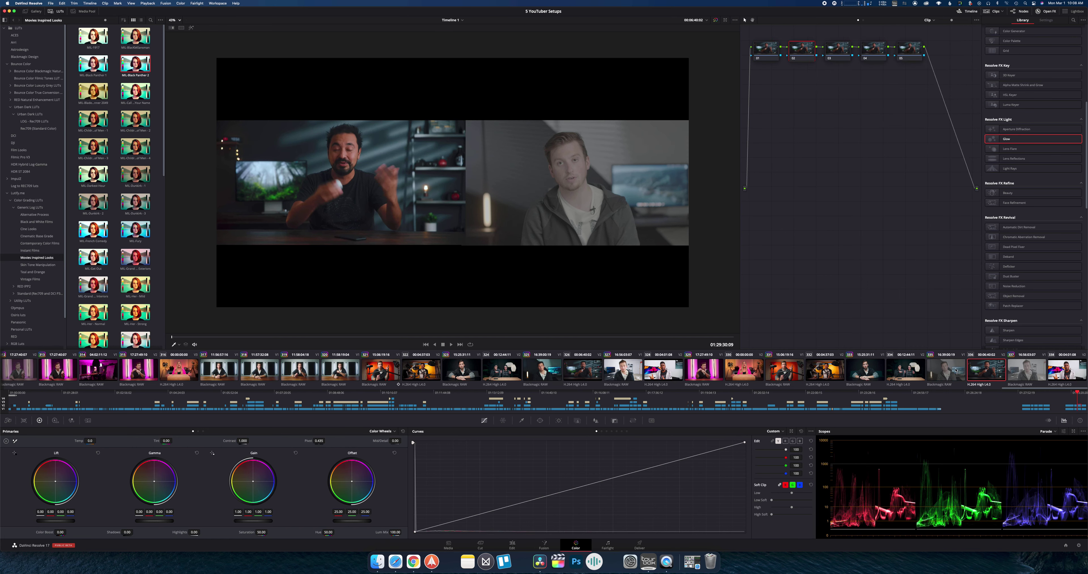
click(955, 369)
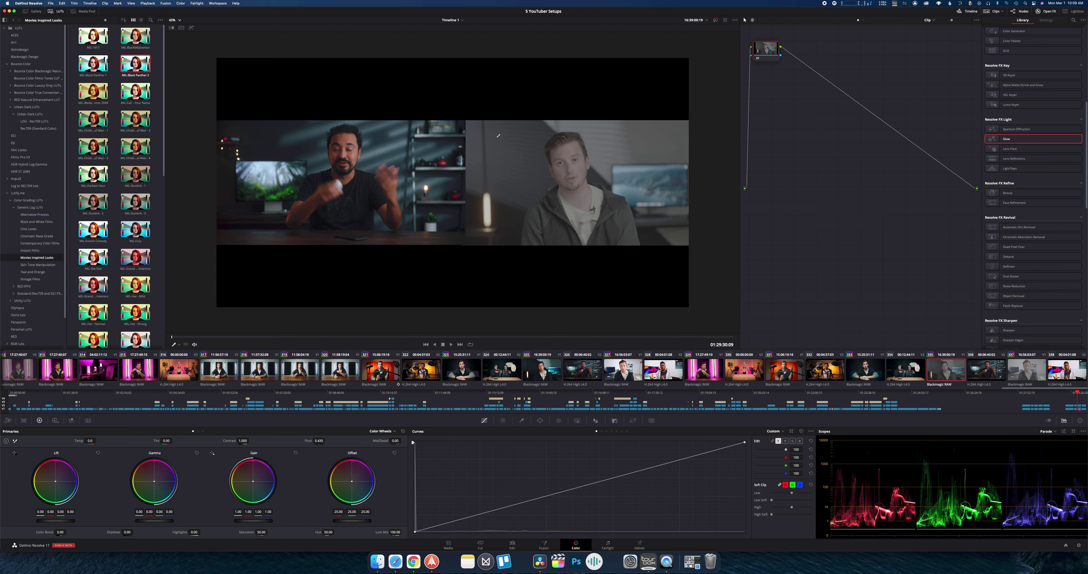
key(alt+s)
key(alt+s)
key(alt+s)
key(alt+s)
key(alt+shift+semicolon)
key(alt+shift+semicolon)
key(alt+shift+semicolon)
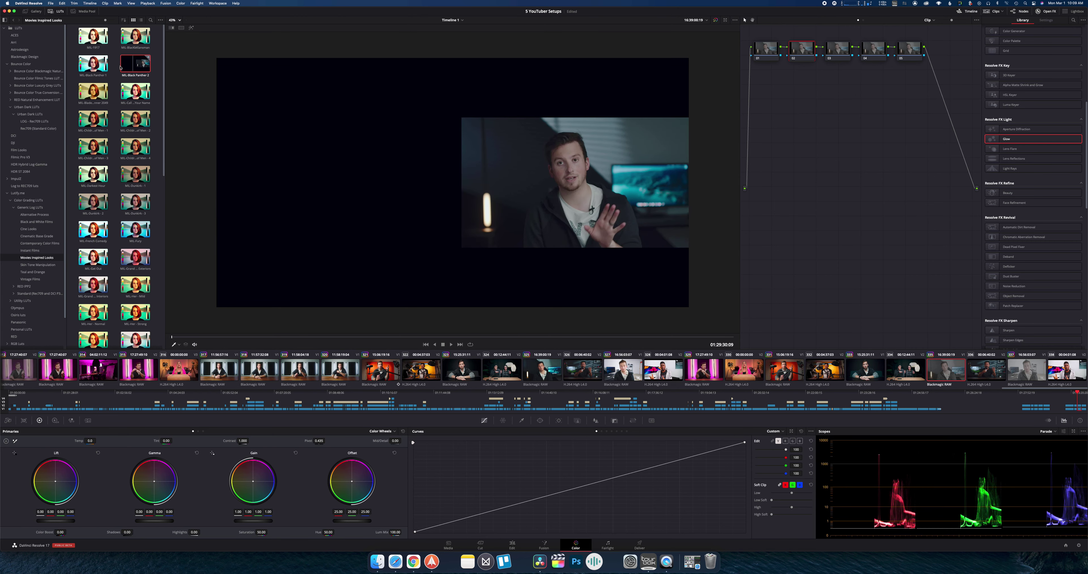
Apply the Black Panther 2 LUT to node 02, then raise gain to 1.18 on node 03.
right_click(146, 67)
click(178, 71)
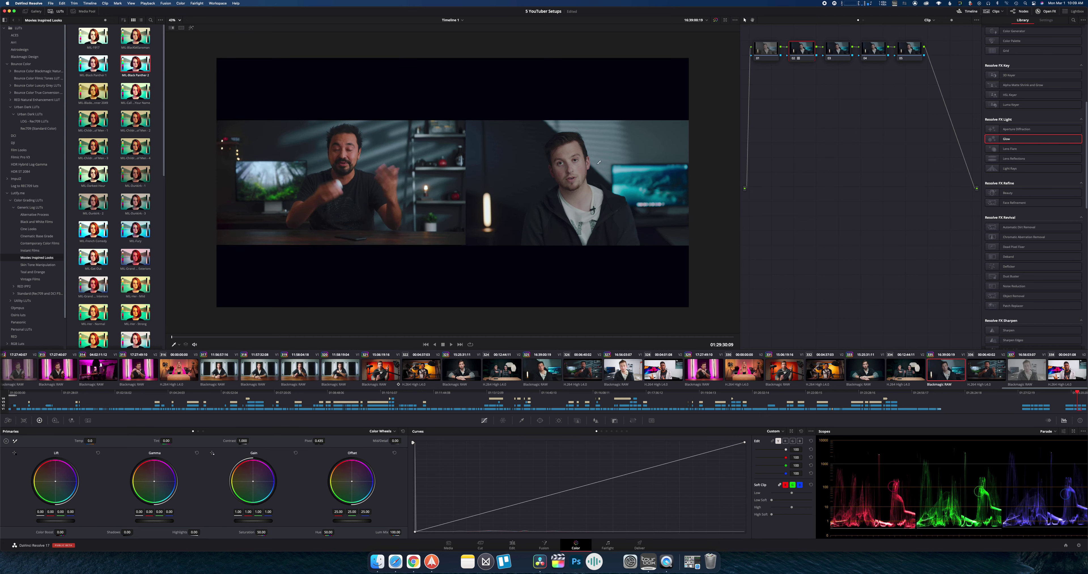
click(846, 49)
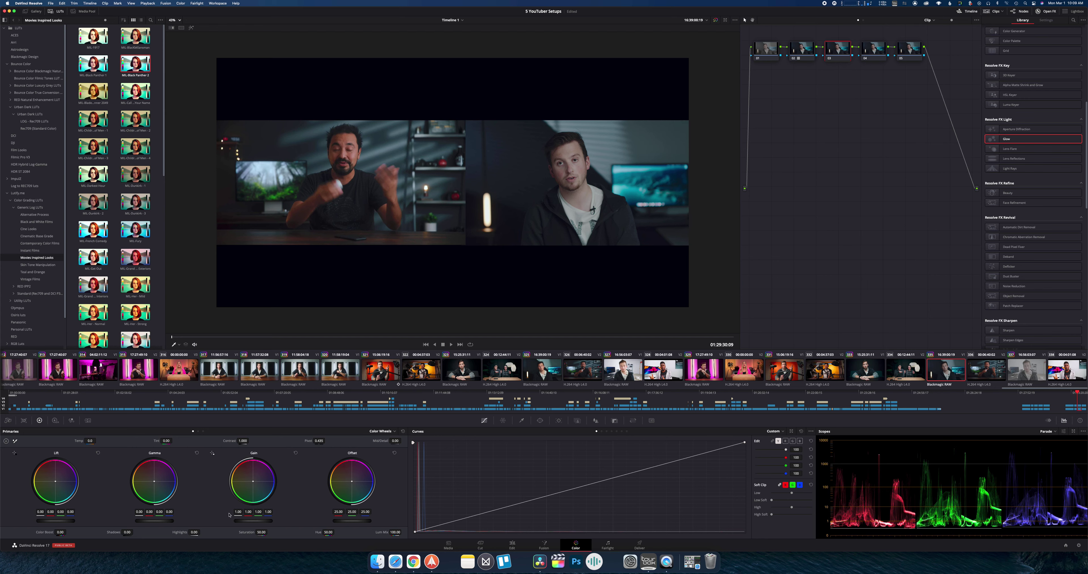
drag(252, 522, 308, 515)
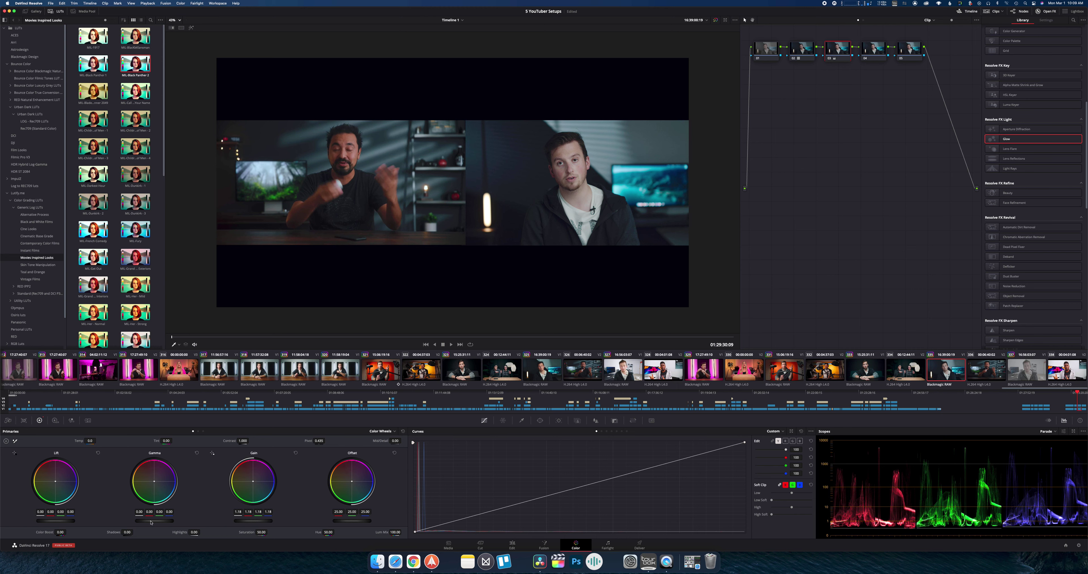
drag(151, 522, 148, 522)
Raise contrast to about 1.078 and lower Log highlights to -0.15.
mouse_move(243, 441)
mouse_down()
mouse_move(280, 439)
mouse_move(225, 440)
mouse_move(243, 440)
mouse_up()
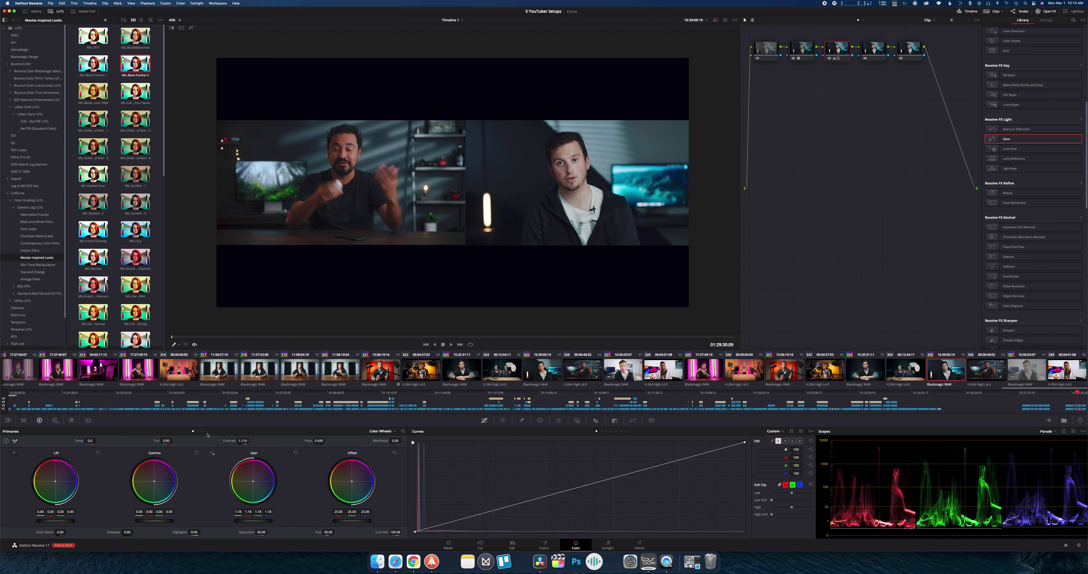
click(204, 432)
drag(255, 524, 198, 520)
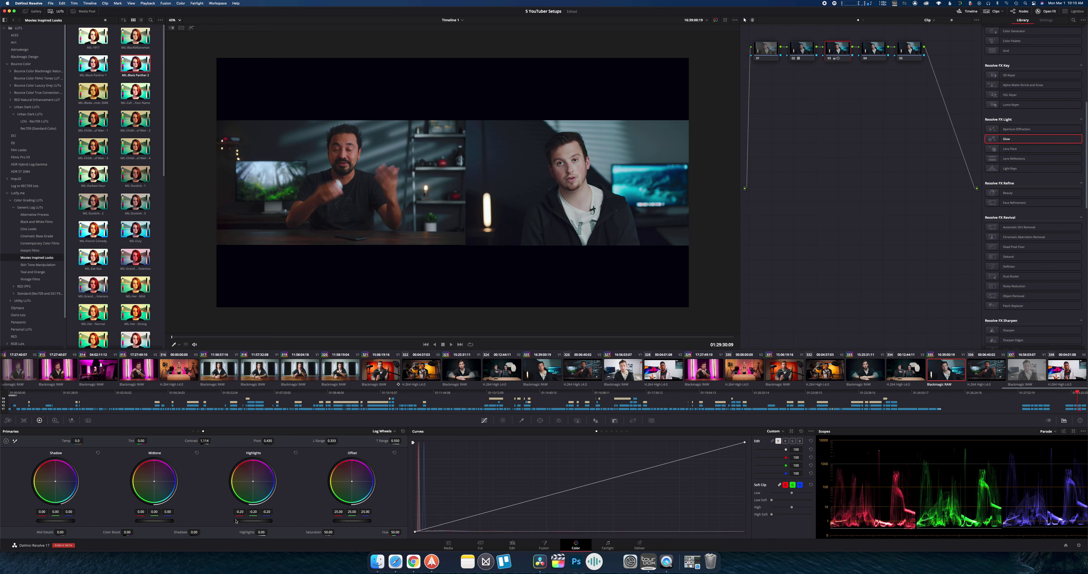
click(192, 431)
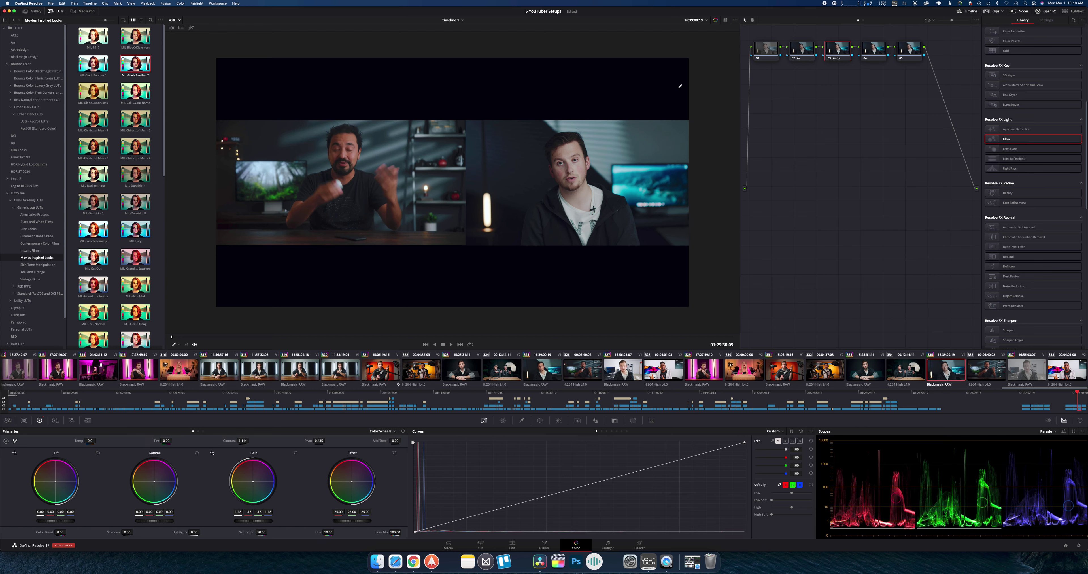
On node 04, desaturate a sampled colour with the Color Warper.
click(874, 48)
click(503, 421)
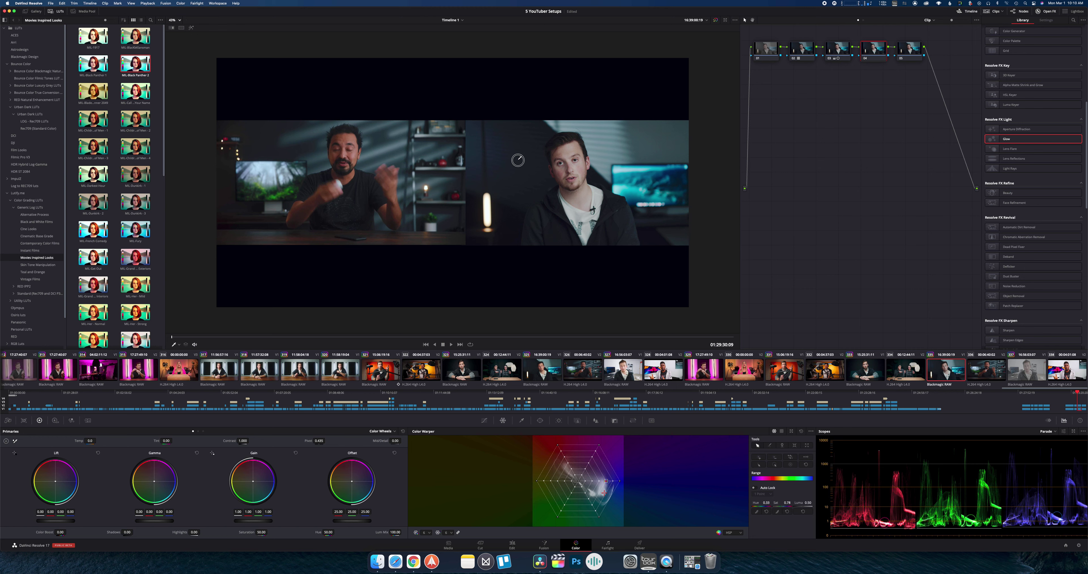
click(510, 160)
drag(509, 160, 509, 160)
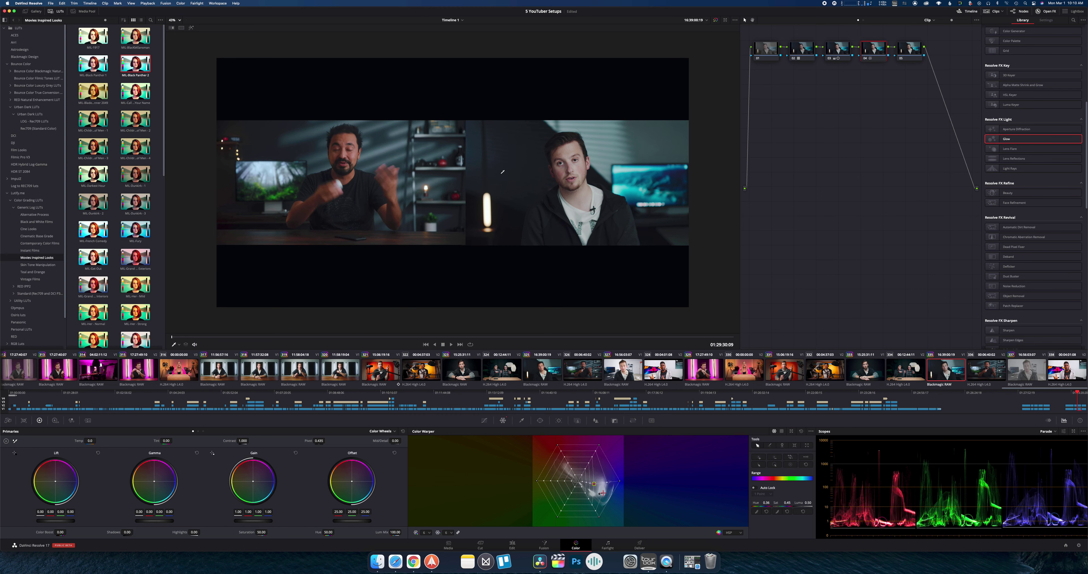
On node 05, key the man's face skin with the qualifier and view the matte on grey.
click(913, 54)
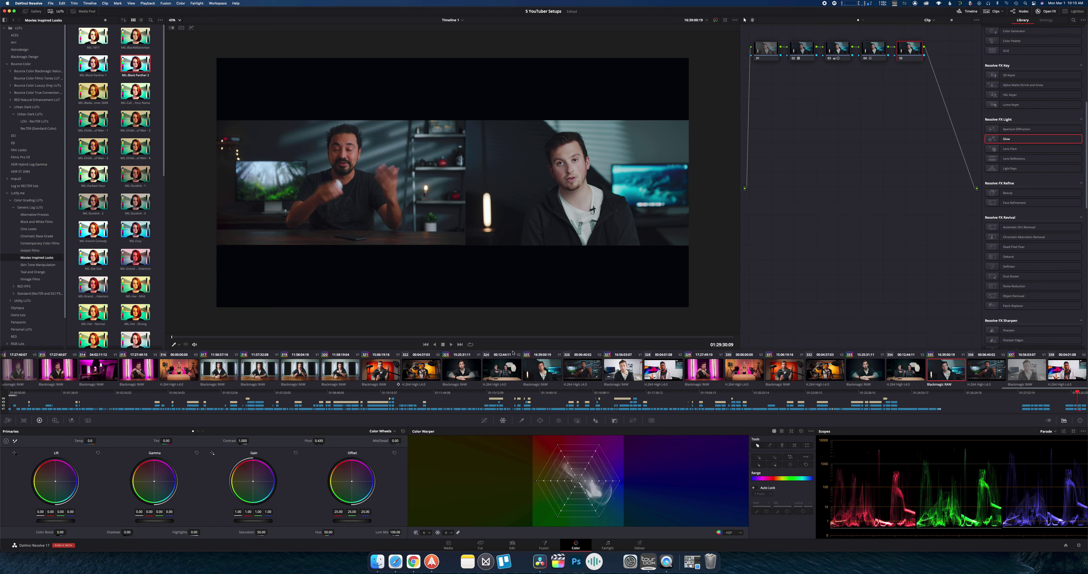
click(522, 421)
click(568, 147)
click(191, 27)
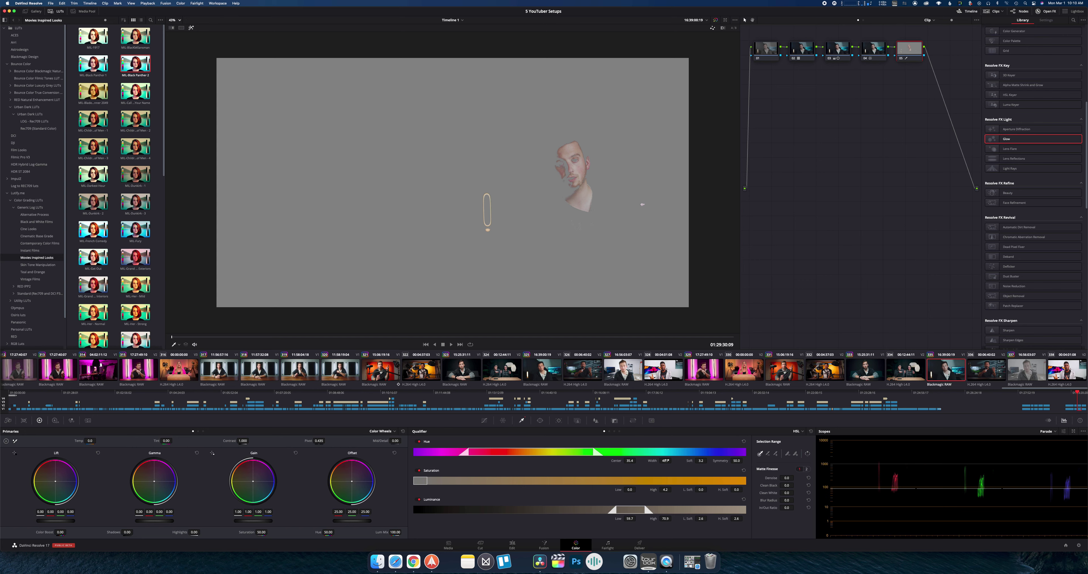
Widen the face key's hue range and denoise it, then warm the skin toward orange with saturation 57.40.
drag(665, 461, 665, 460)
drag(787, 478, 837, 500)
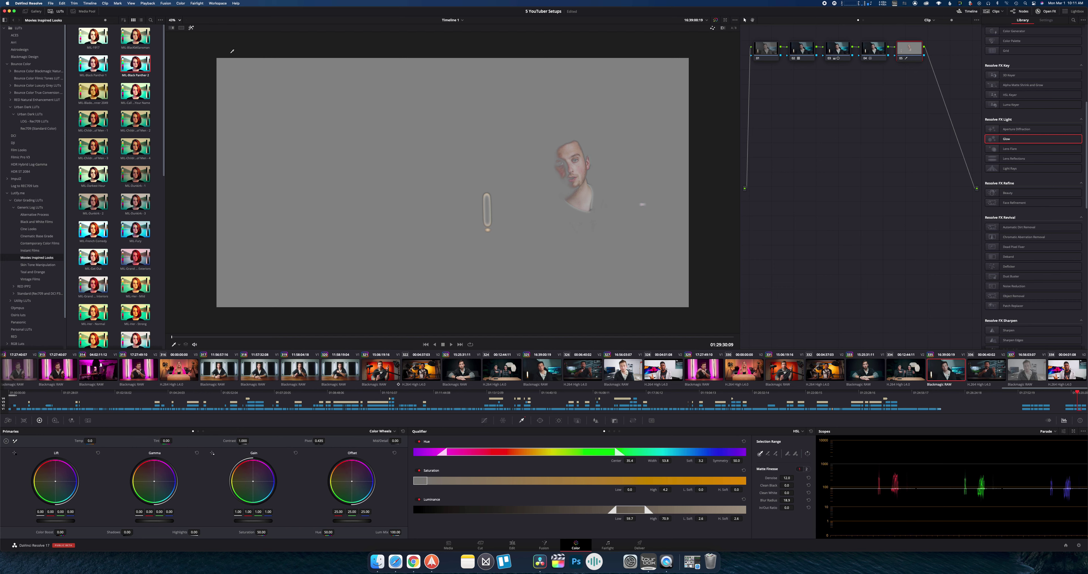
click(191, 29)
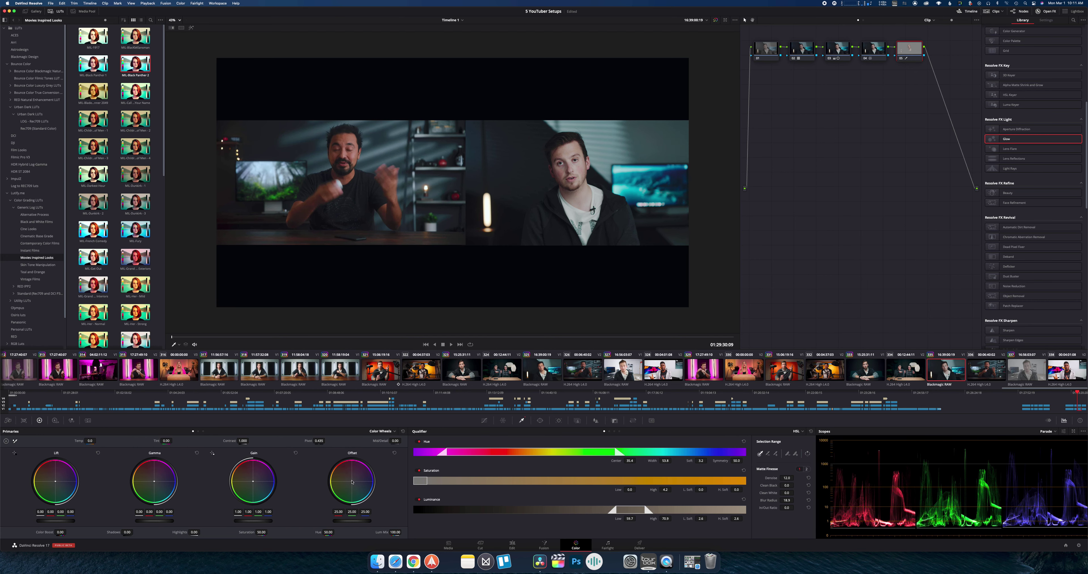
mouse_move(351, 482)
mouse_down()
mouse_move(323, 461)
mouse_move(341, 479)
mouse_move(354, 468)
mouse_move(336, 464)
mouse_move(348, 490)
mouse_move(349, 475)
mouse_move(338, 474)
mouse_up()
drag(259, 532, 292, 531)
Lower the key output gain to 0.545 and add a serial node after node 05.
click(613, 420)
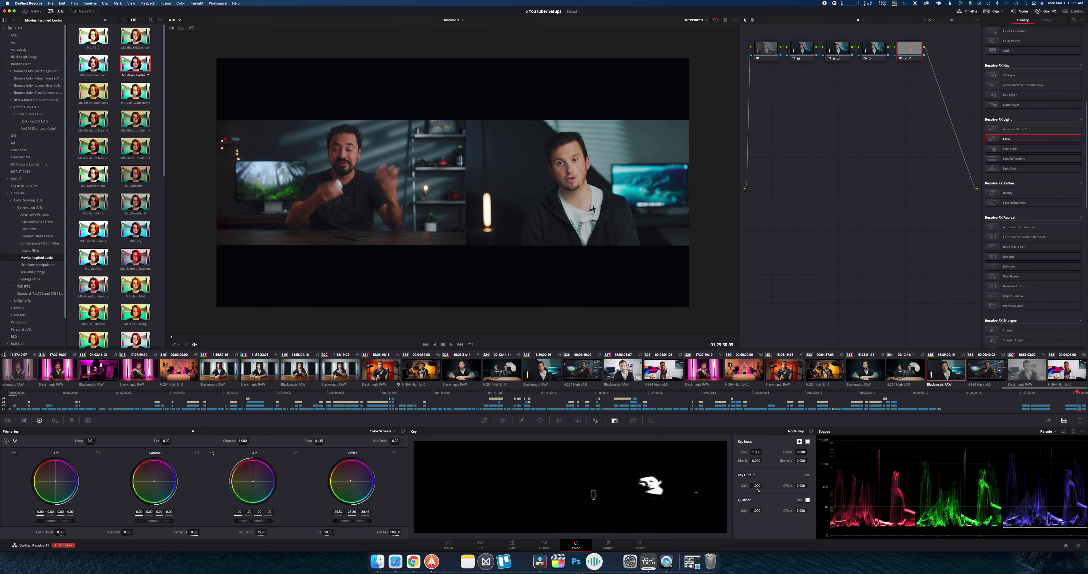
click(595, 420)
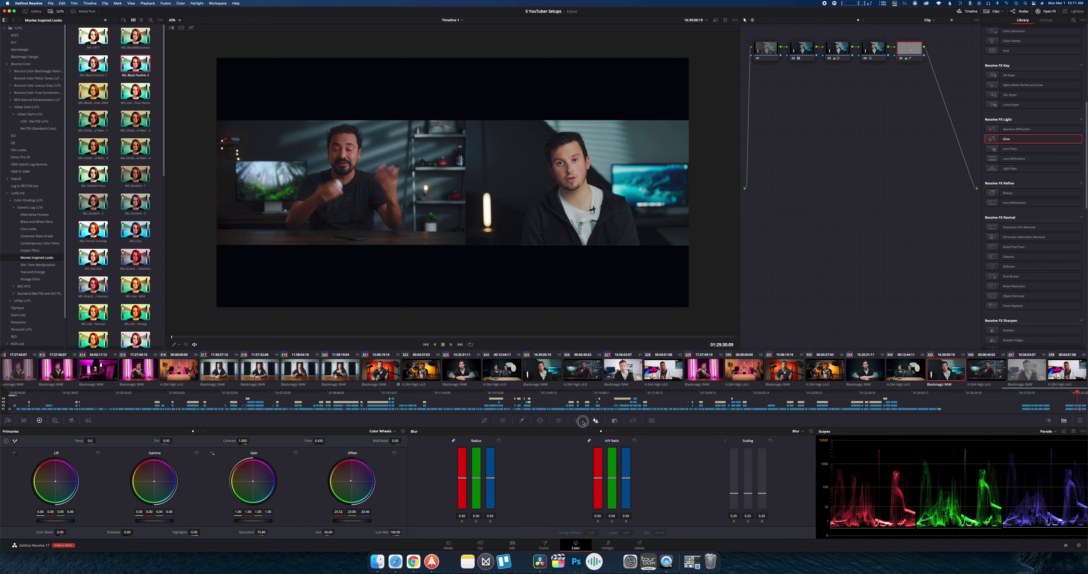
click(614, 421)
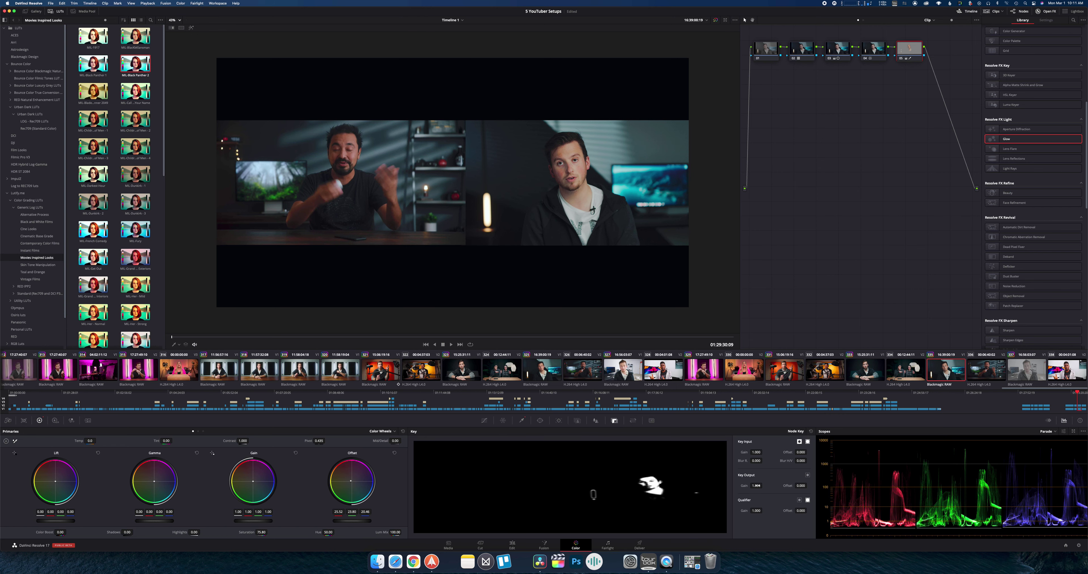
drag(756, 486, 664, 482)
key(alt+s)
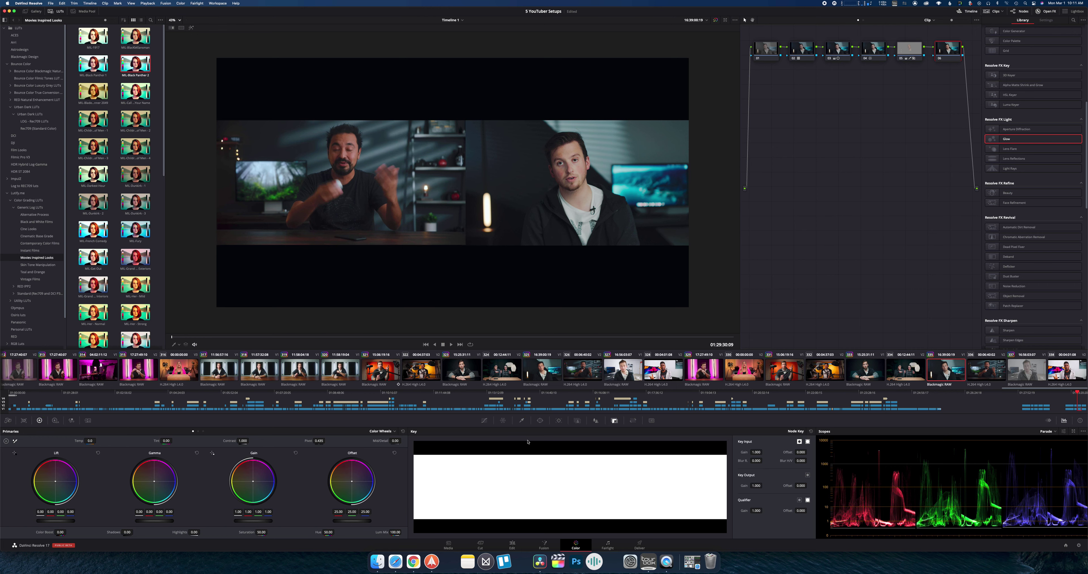
Add a tall, tilted oval window over the right speaker's face and invert it.
click(540, 420)
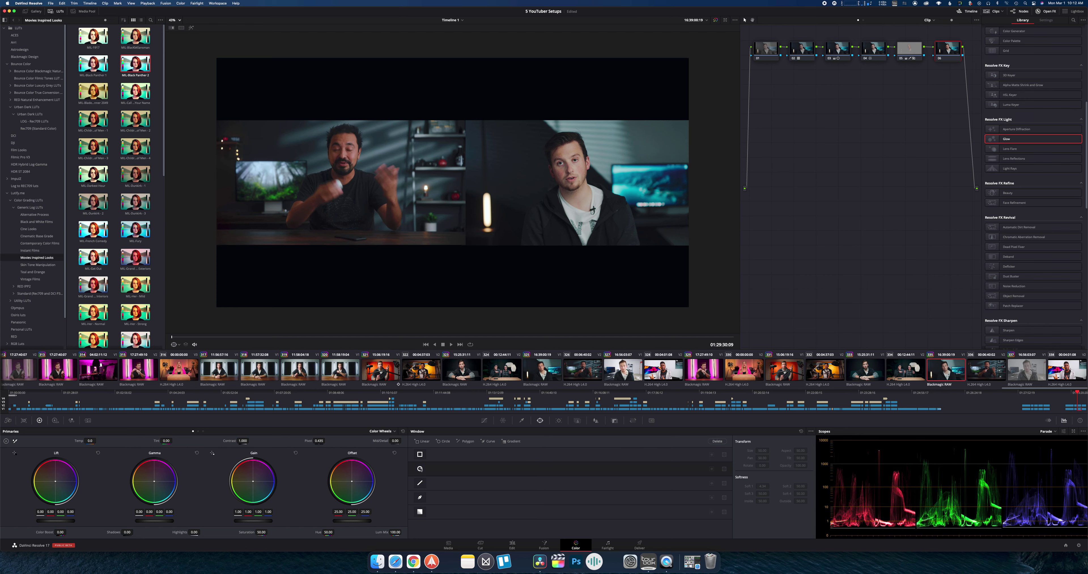
click(420, 469)
drag(578, 149, 577, 115)
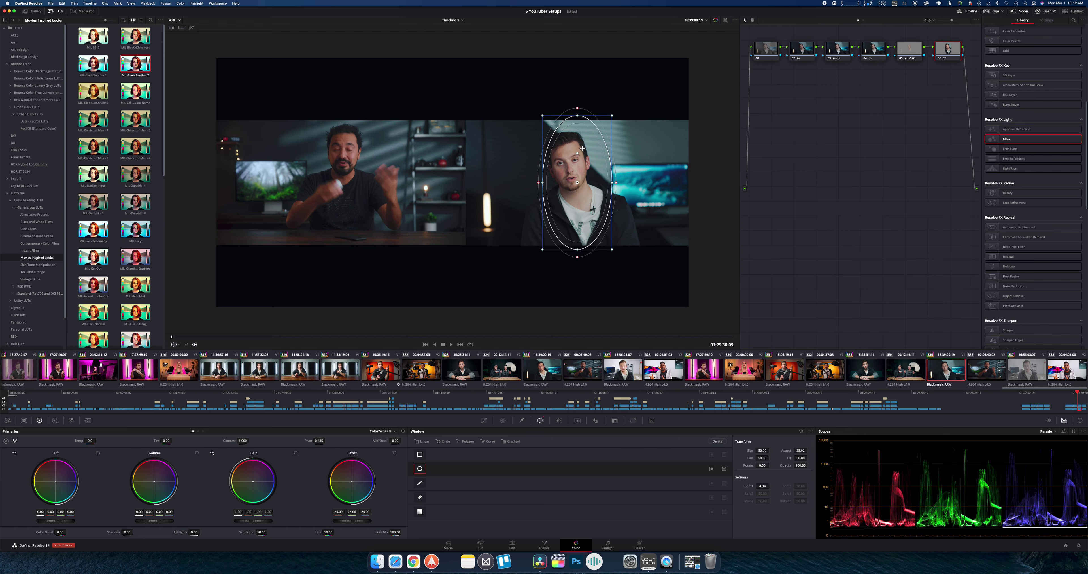
drag(578, 153, 676, 150)
drag(612, 167, 577, 183)
click(712, 468)
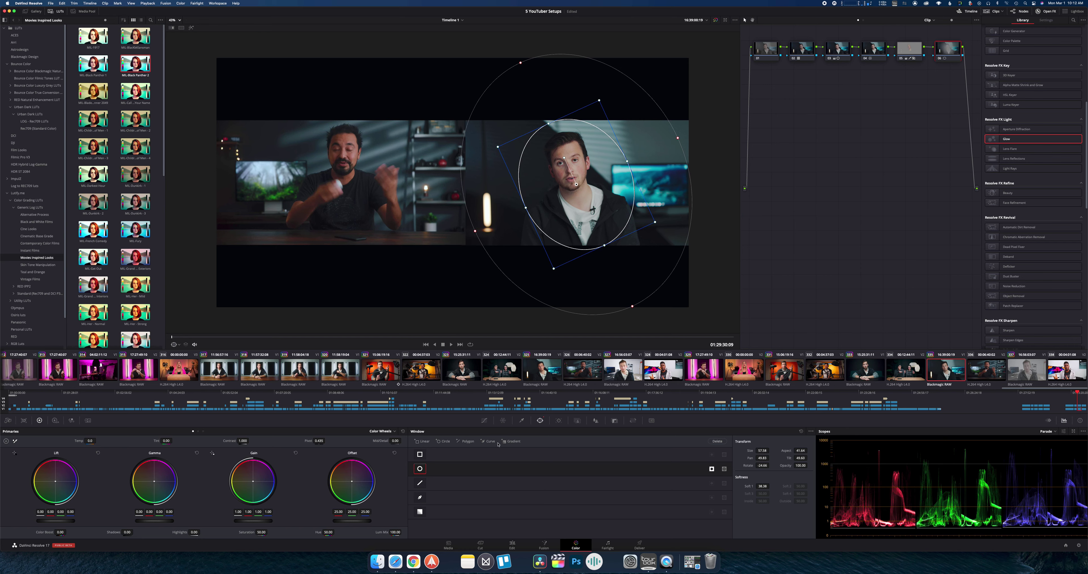
Pull the curve down to darken the surroundings, then switch to the next comparison clip.
click(484, 420)
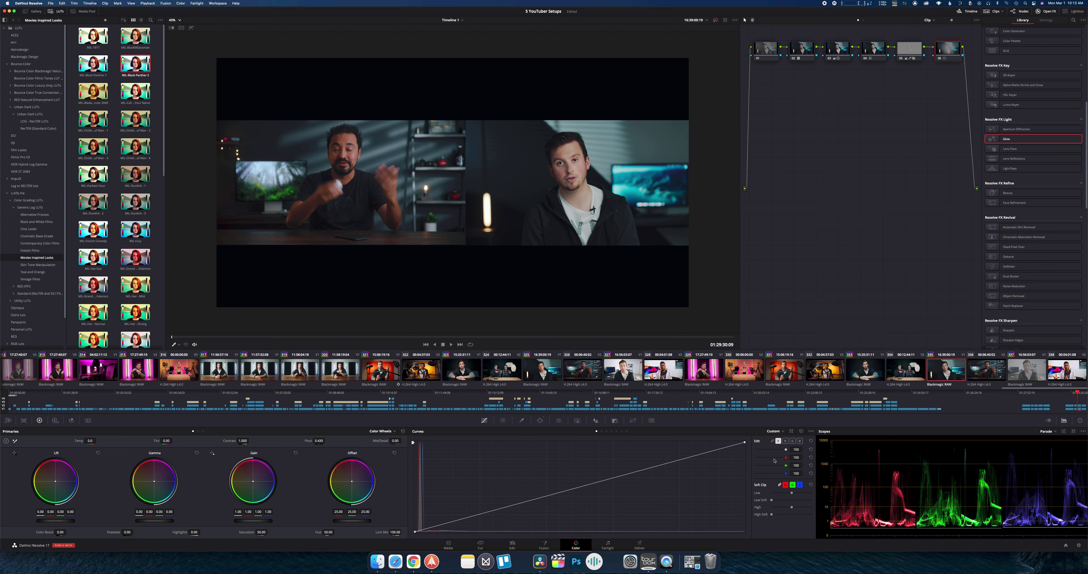
mouse_move(598, 484)
mouse_down()
mouse_move(632, 554)
mouse_move(583, 518)
mouse_move(591, 491)
mouse_up()
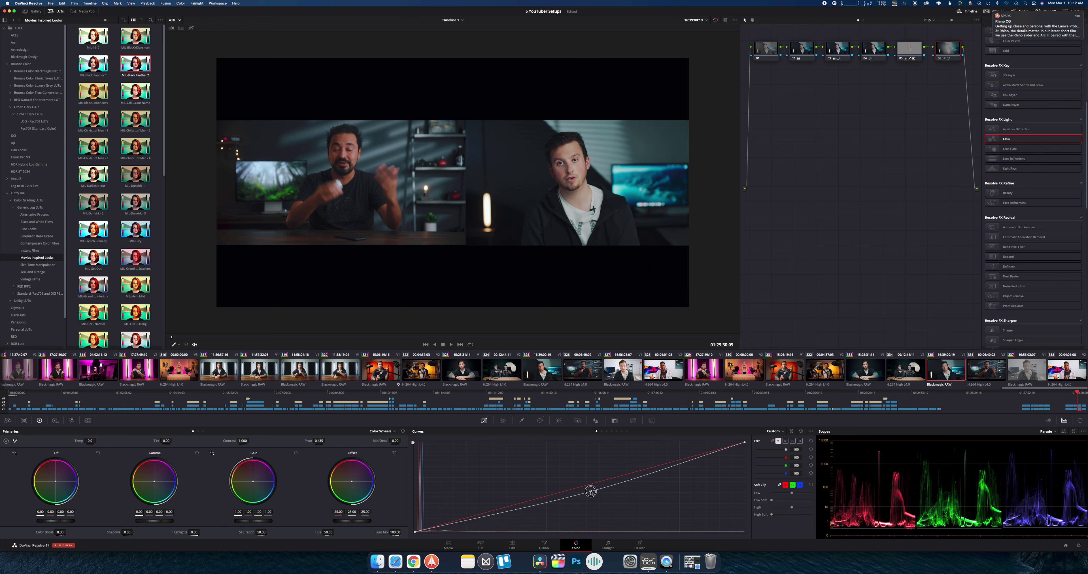
mouse_move(572, 205)
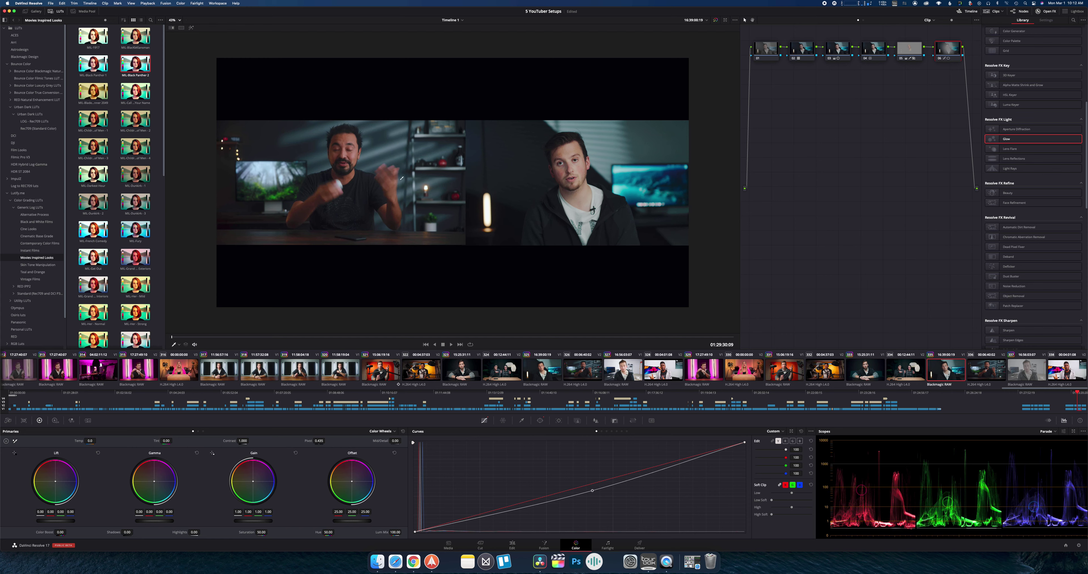
click(1040, 369)
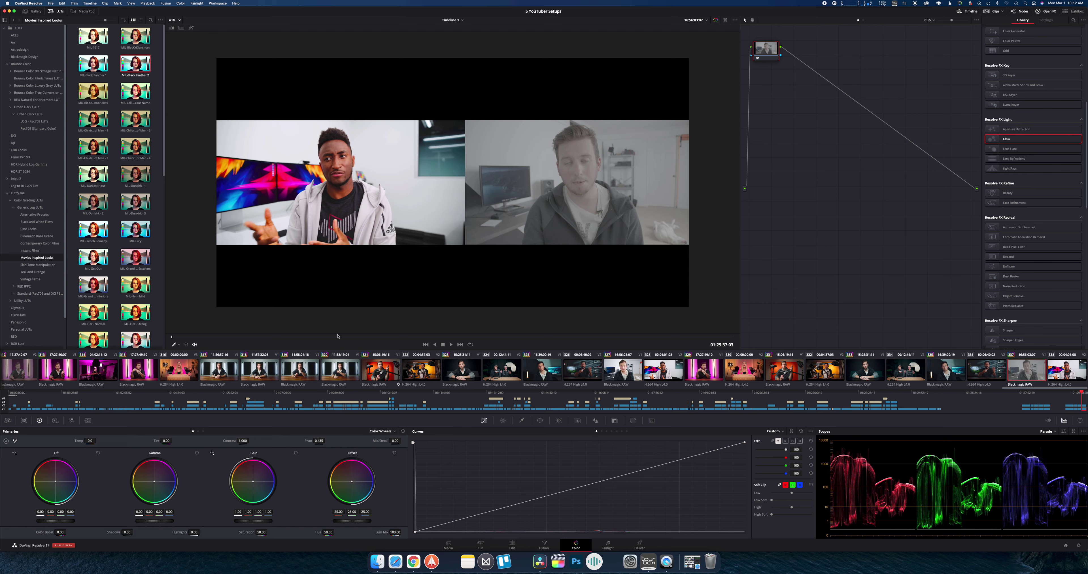
Scrub to a later frame and build a chain of serial nodes after node 01.
drag(338, 338, 364, 338)
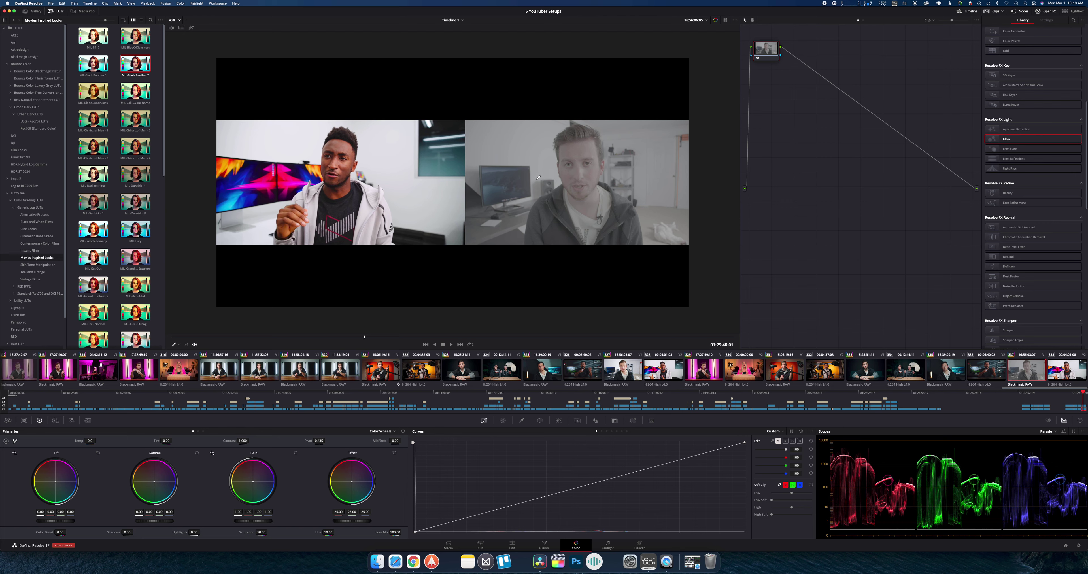
drag(761, 50, 785, 54)
key(alt+s)
key(alt+s)
key(alt+s)
key(alt+s)
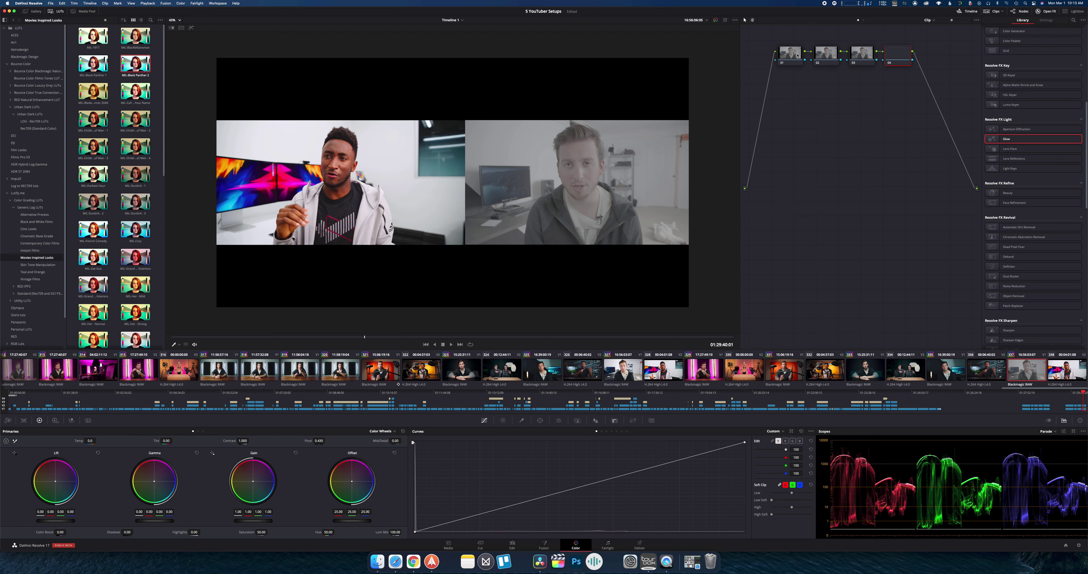
click(823, 56)
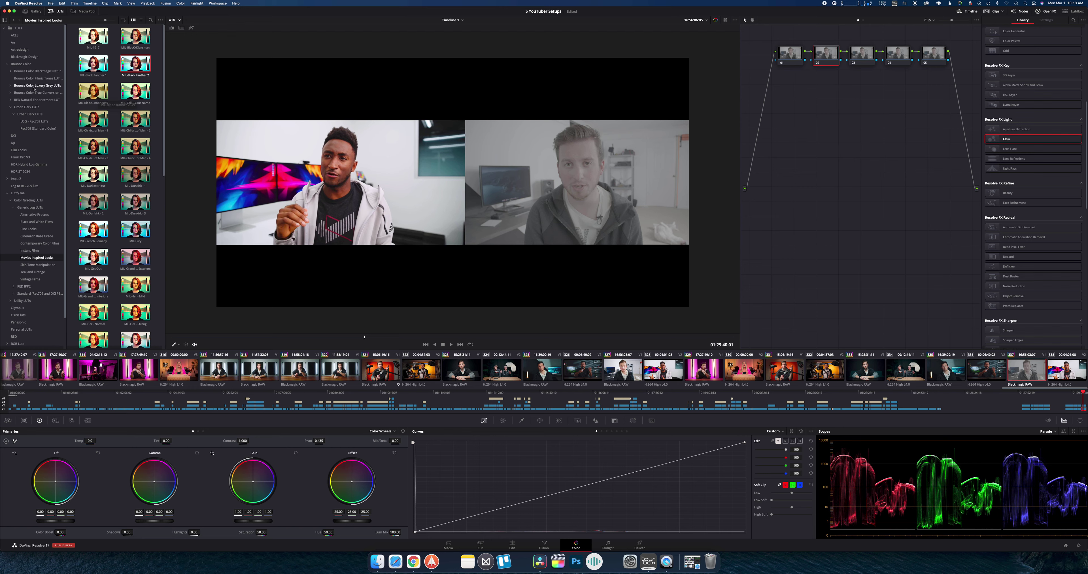
Apply a Blackmagic Design LUT to node 02 to brighten the clip.
click(23, 57)
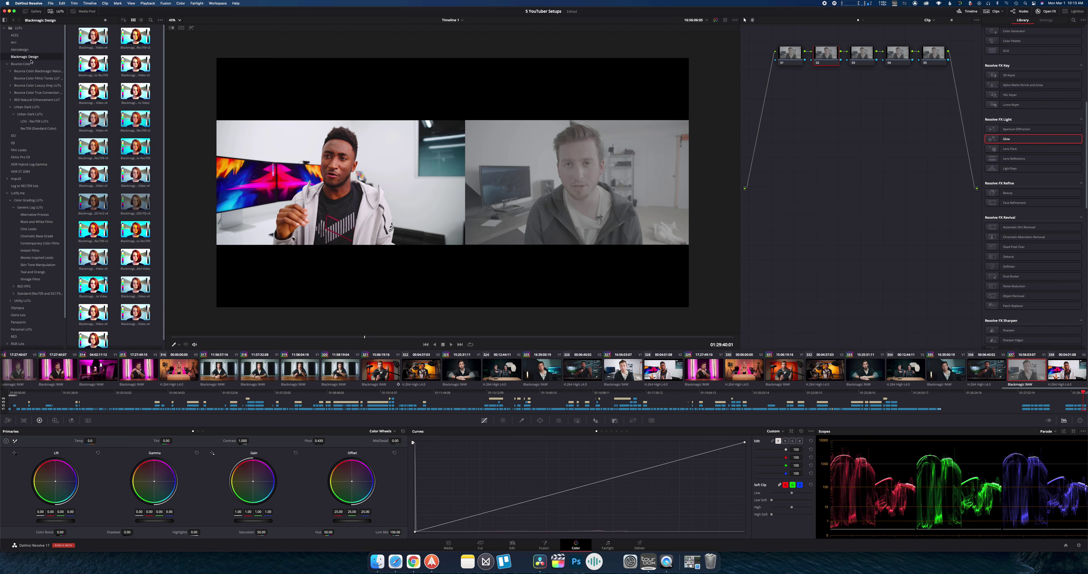
right_click(102, 282)
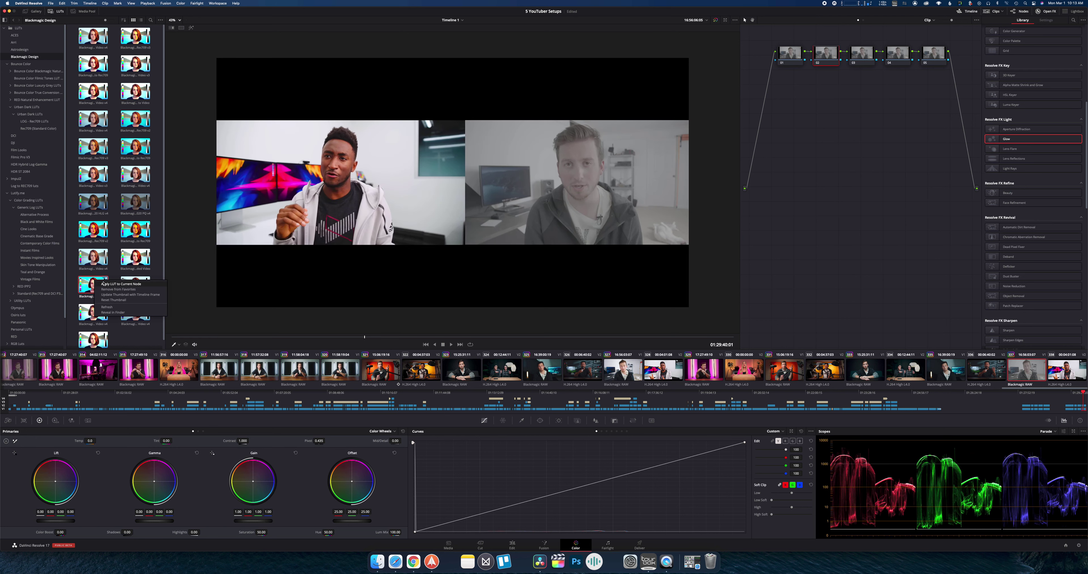
click(106, 284)
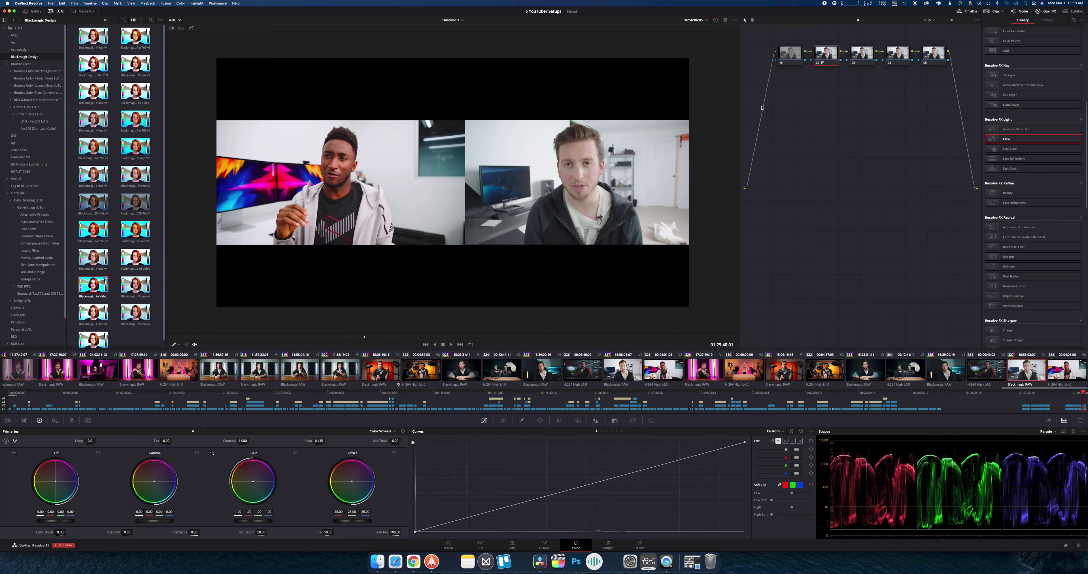
click(855, 56)
On node 03, raise contrast to 1.262, lower gain slightly, add midtone detail and set saturation to 61.
drag(243, 441, 273, 439)
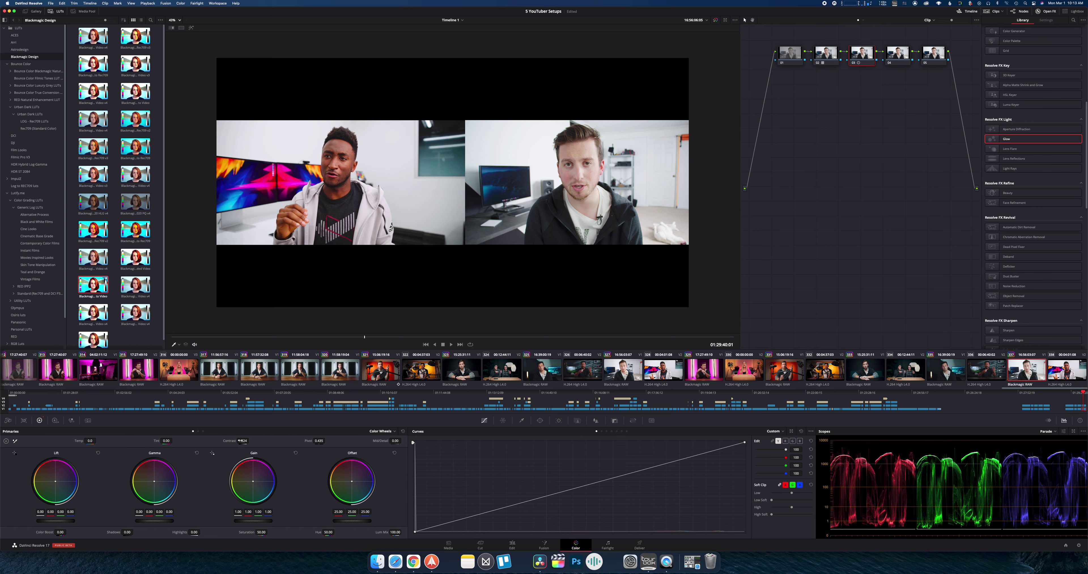
drag(241, 441, 242, 440)
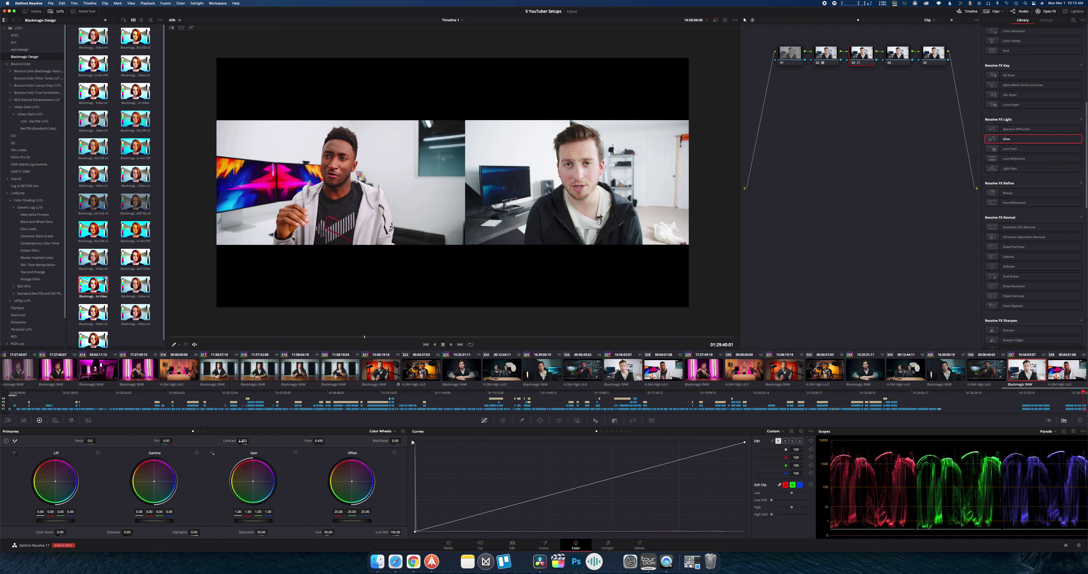
drag(252, 523, 239, 520)
drag(395, 440, 398, 440)
drag(262, 532, 285, 532)
On node 04, add a tall, rotated oval window framing the right speaker's face.
click(896, 54)
click(539, 420)
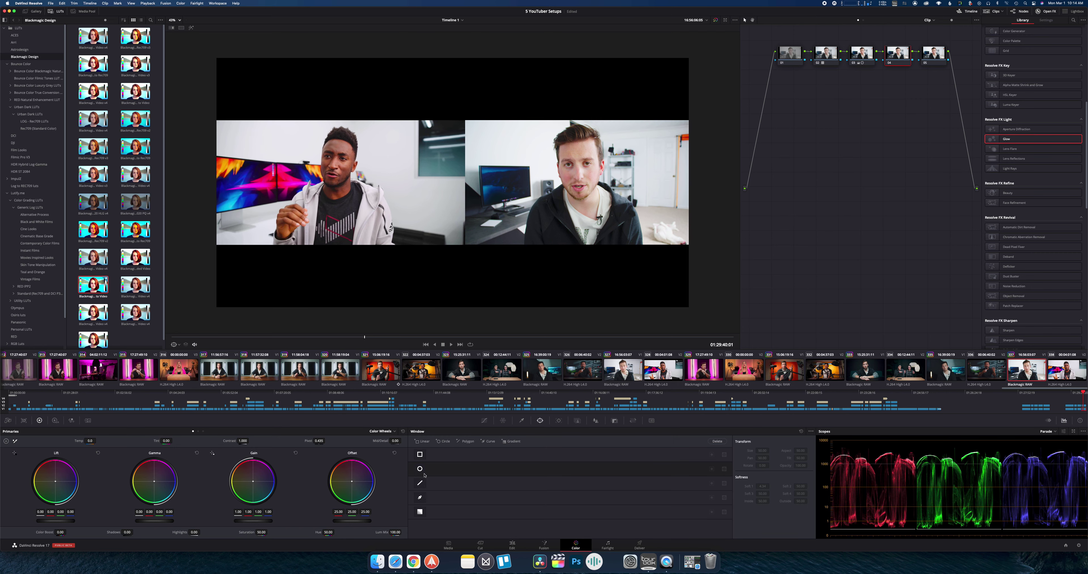
click(423, 474)
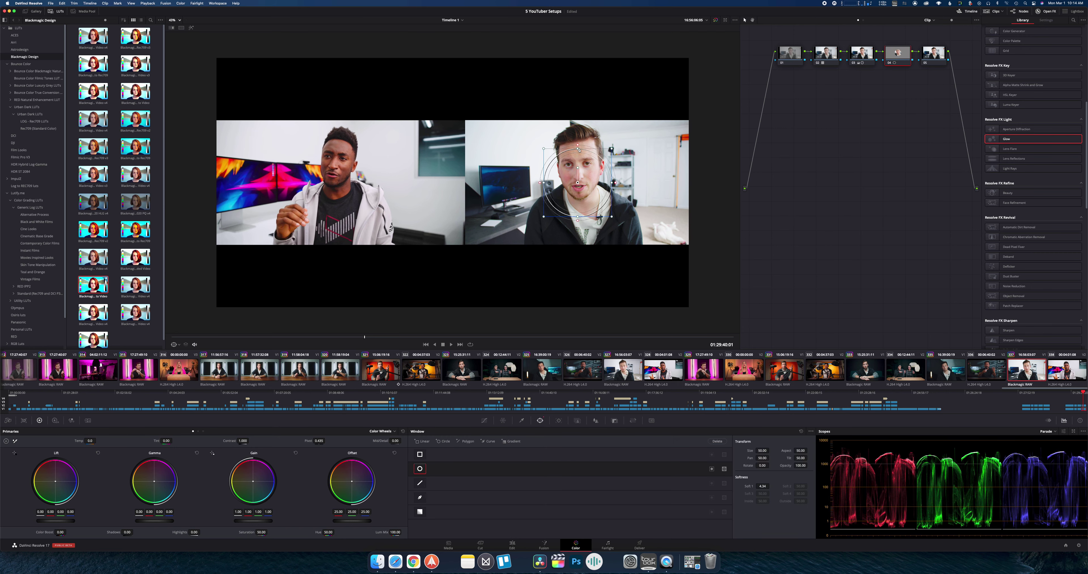
drag(580, 150, 576, 112)
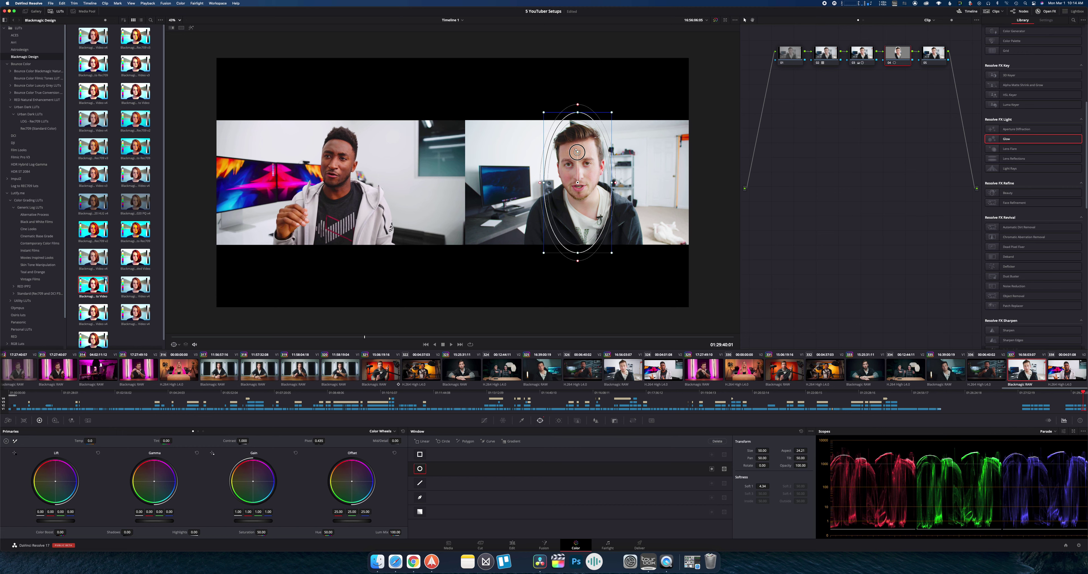
drag(576, 152, 629, 163)
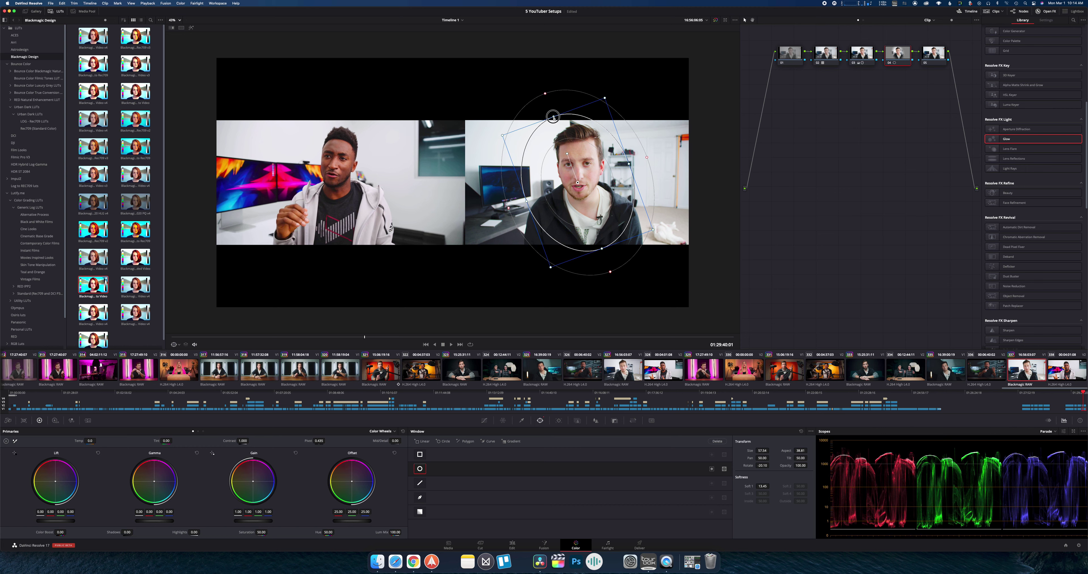
drag(554, 118, 552, 109)
Reposition node 05 and bend the curve slightly down to adjust brightness inside the face window.
drag(934, 54, 973, 59)
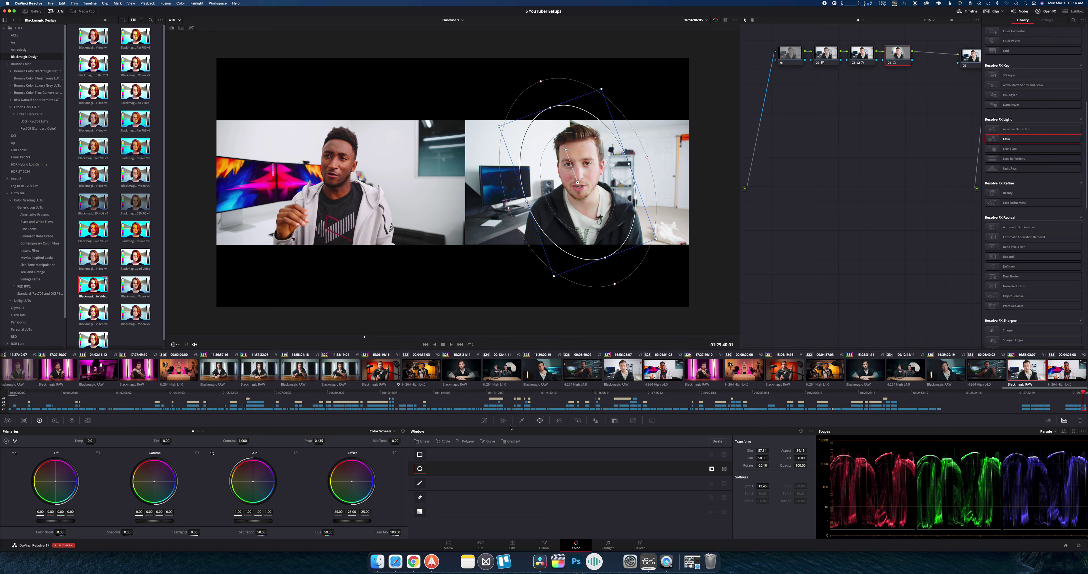
click(485, 421)
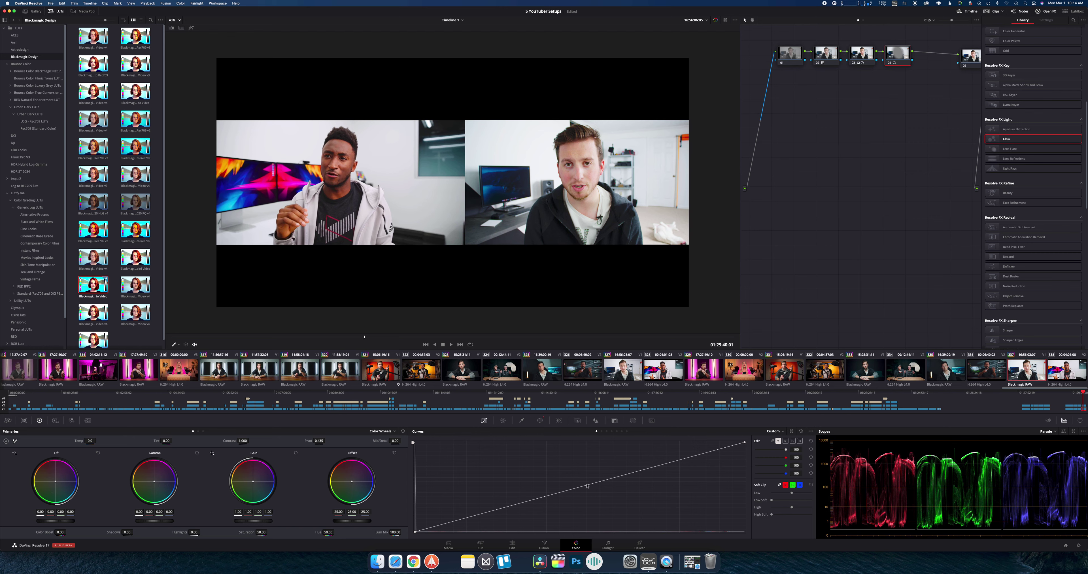
mouse_move(593, 486)
mouse_down()
mouse_move(639, 543)
mouse_move(588, 490)
mouse_up()
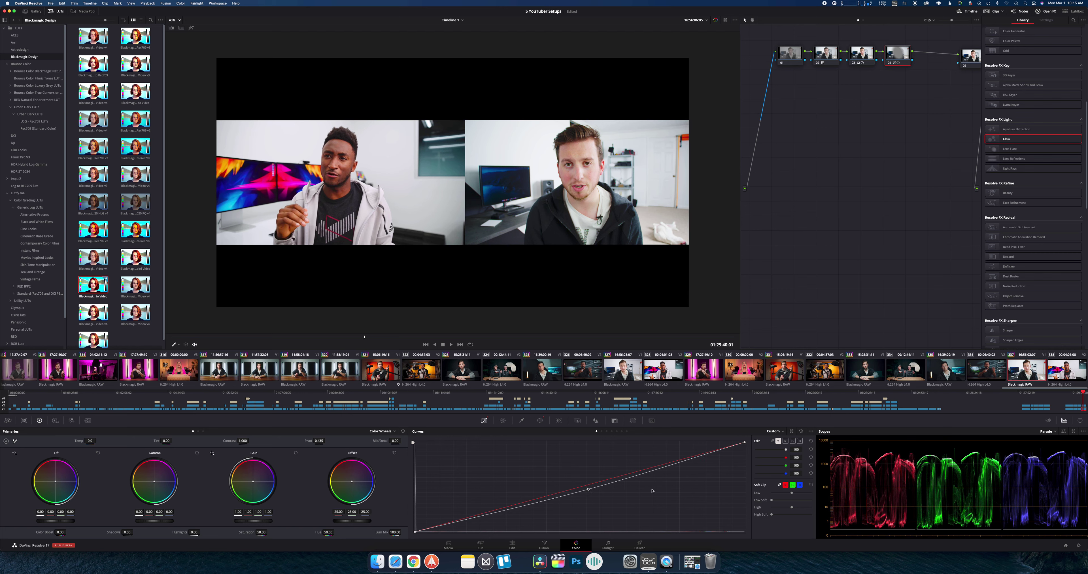
Add outside node 05 after node 04 to isolate everything around the speaker's face.
right_click(905, 51)
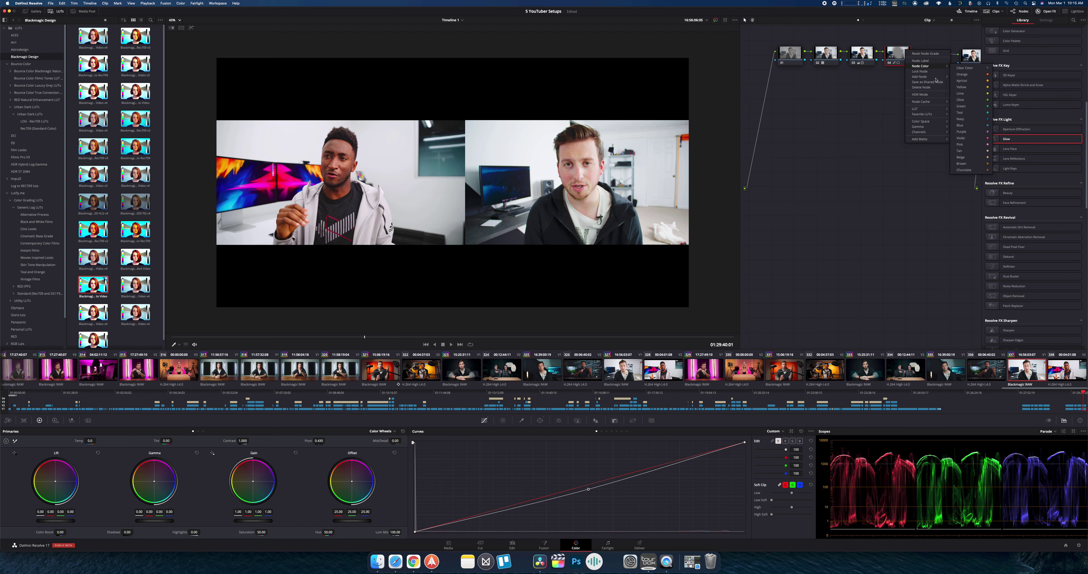
mouse_move(930, 78)
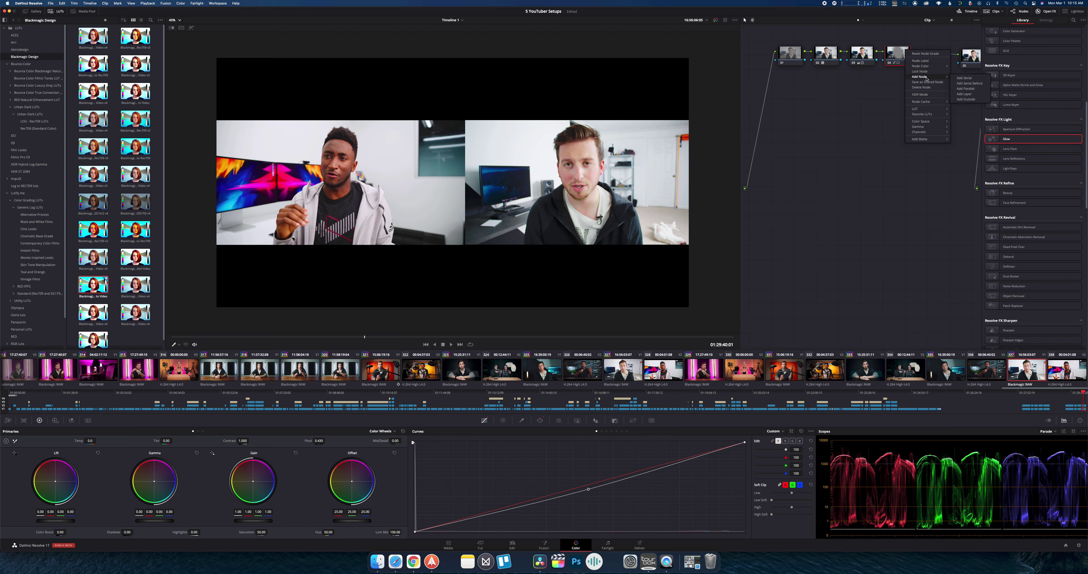
click(971, 100)
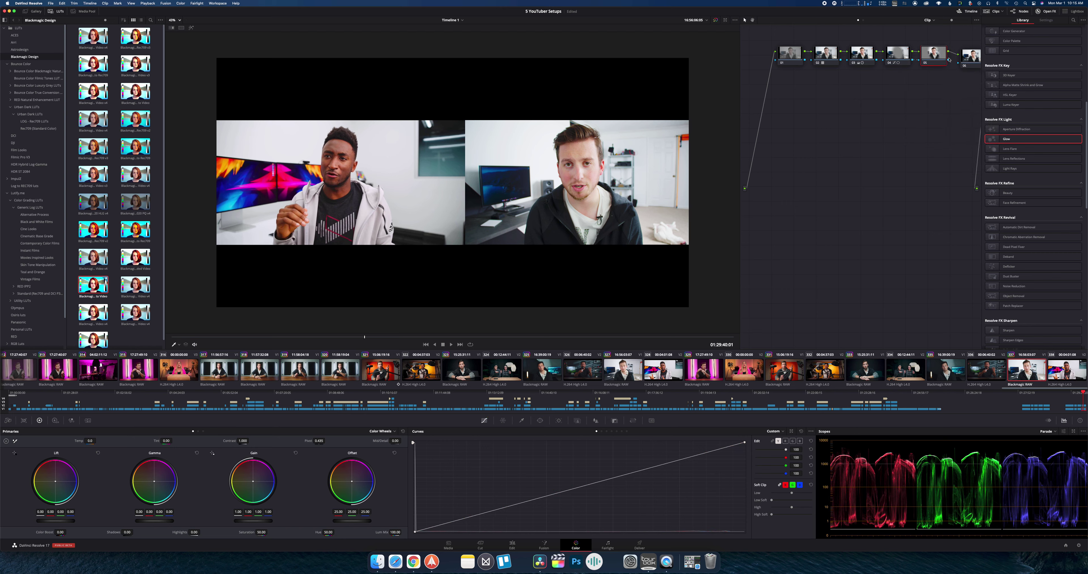
drag(940, 57, 939, 59)
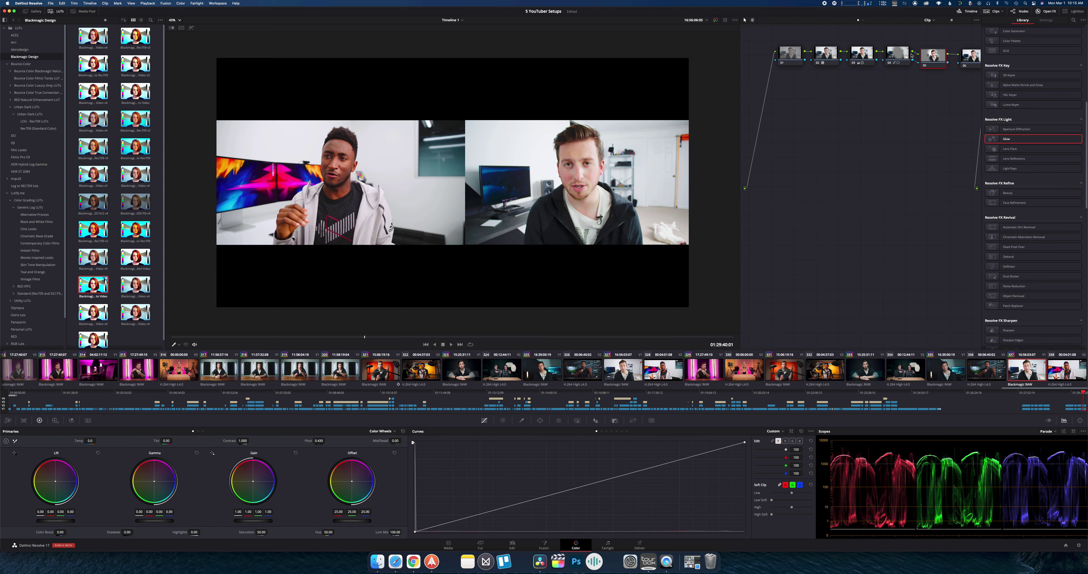